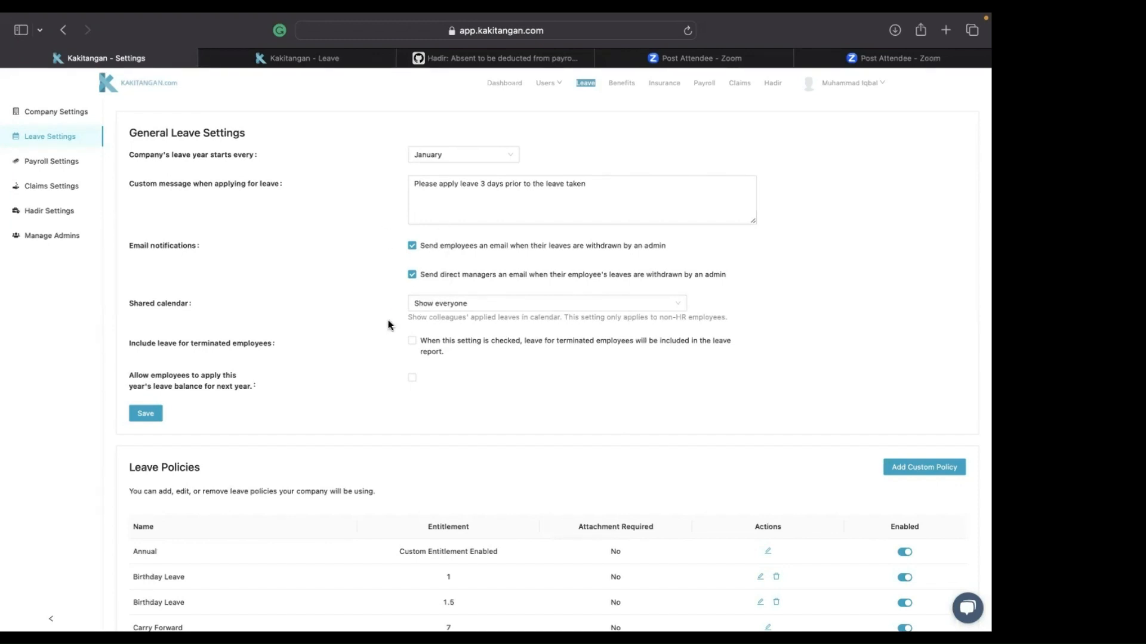
- Check the Shared calendar visibility options, keep Show everyone, and save the general leave settings
scroll(309, 286, "down", 3)
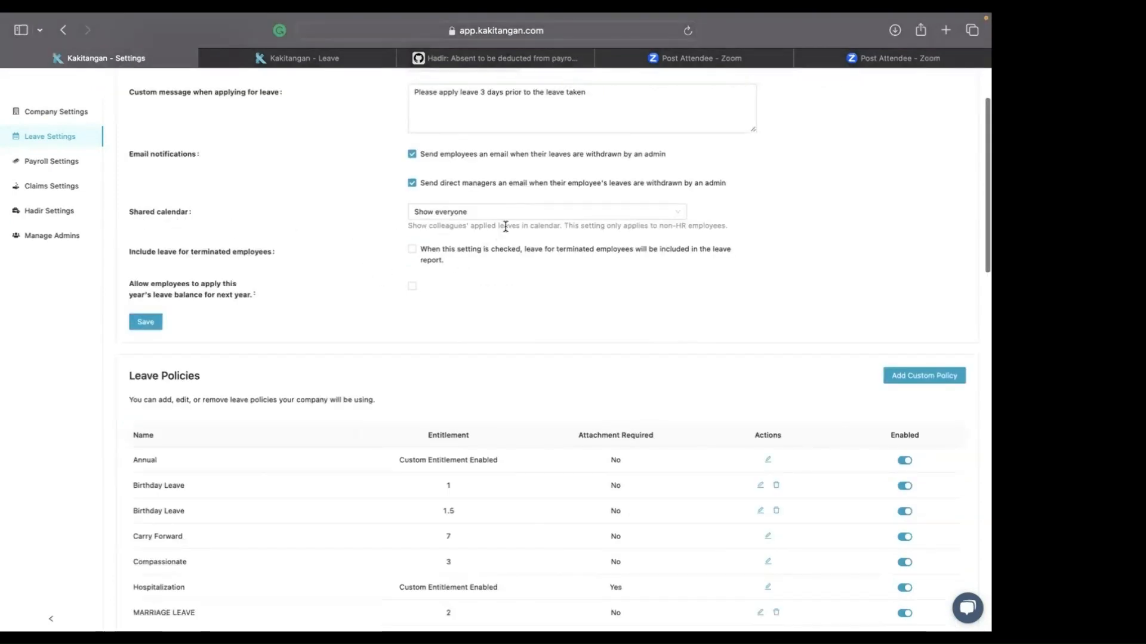
left_click(525, 223)
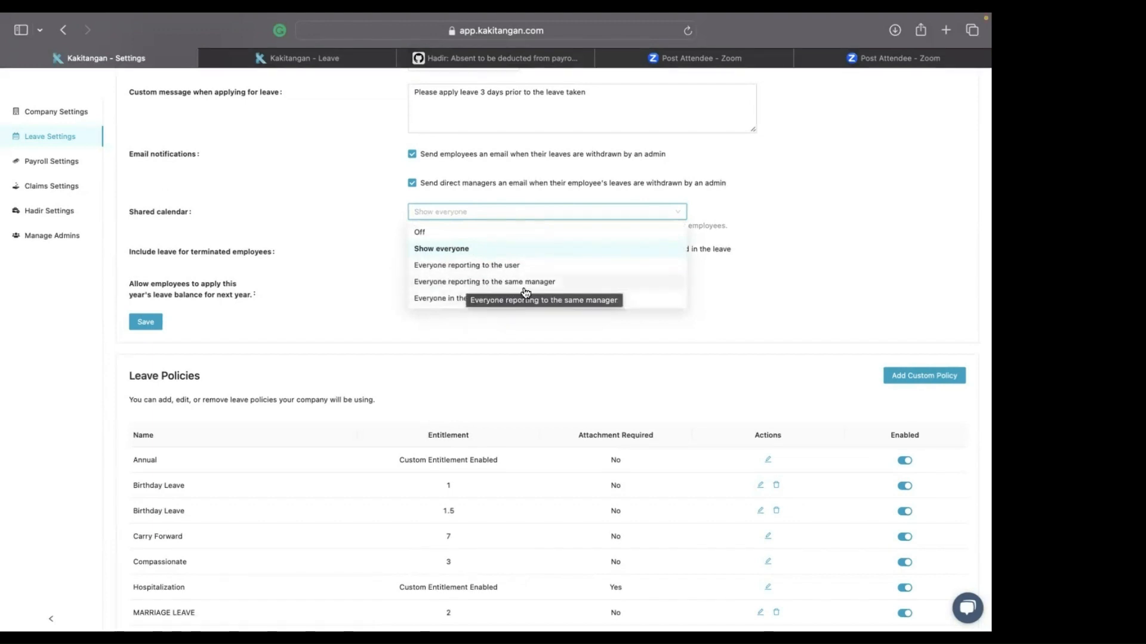
left_click(283, 104)
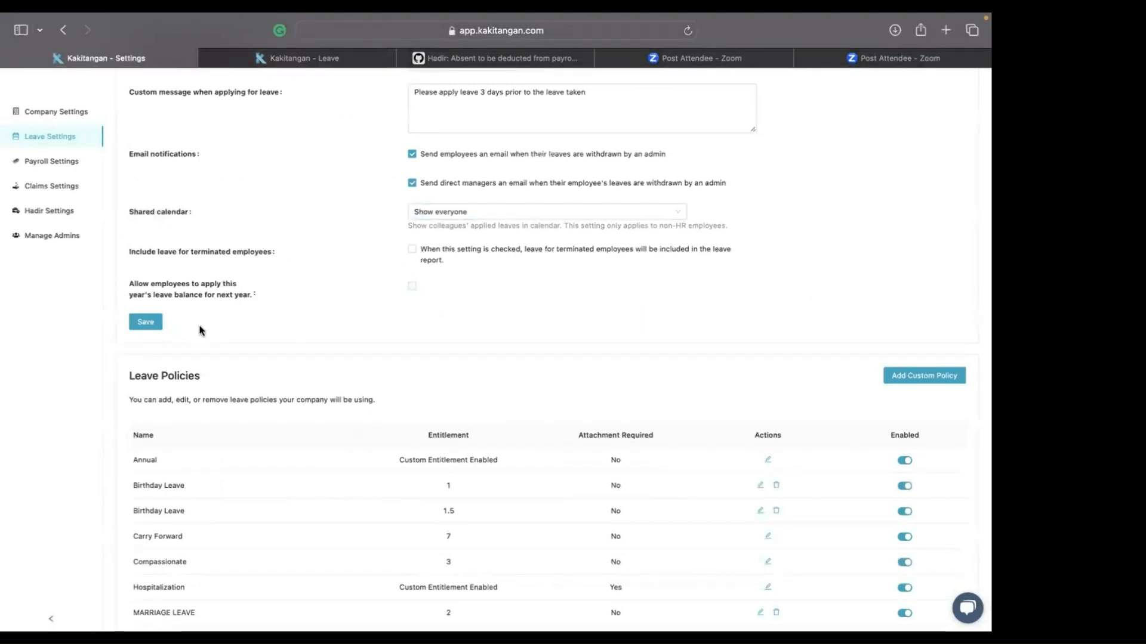
left_click(150, 327)
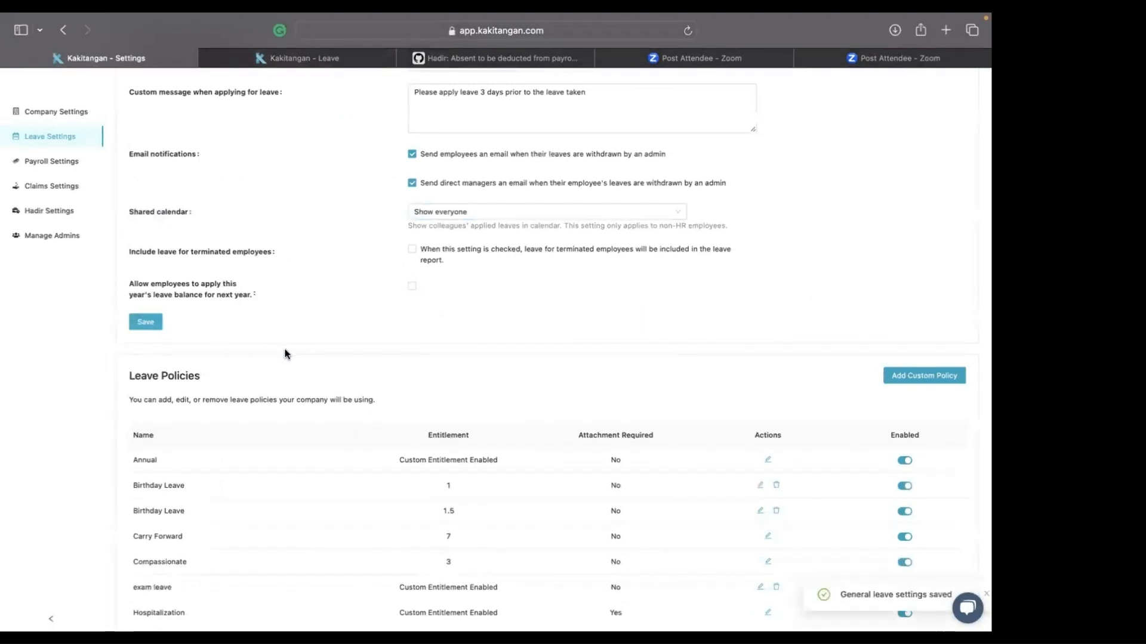
- Review the Annual leave policy's custom entitlements by user group and service months, and close it without saving
scroll(286, 334, "down", 5)
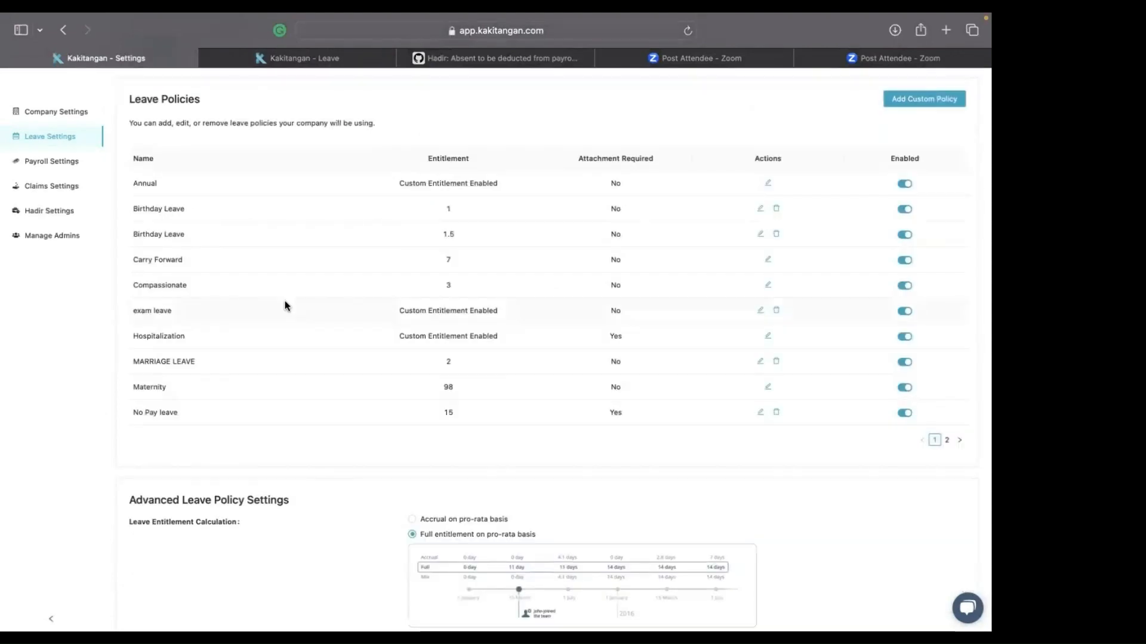
left_click(768, 187)
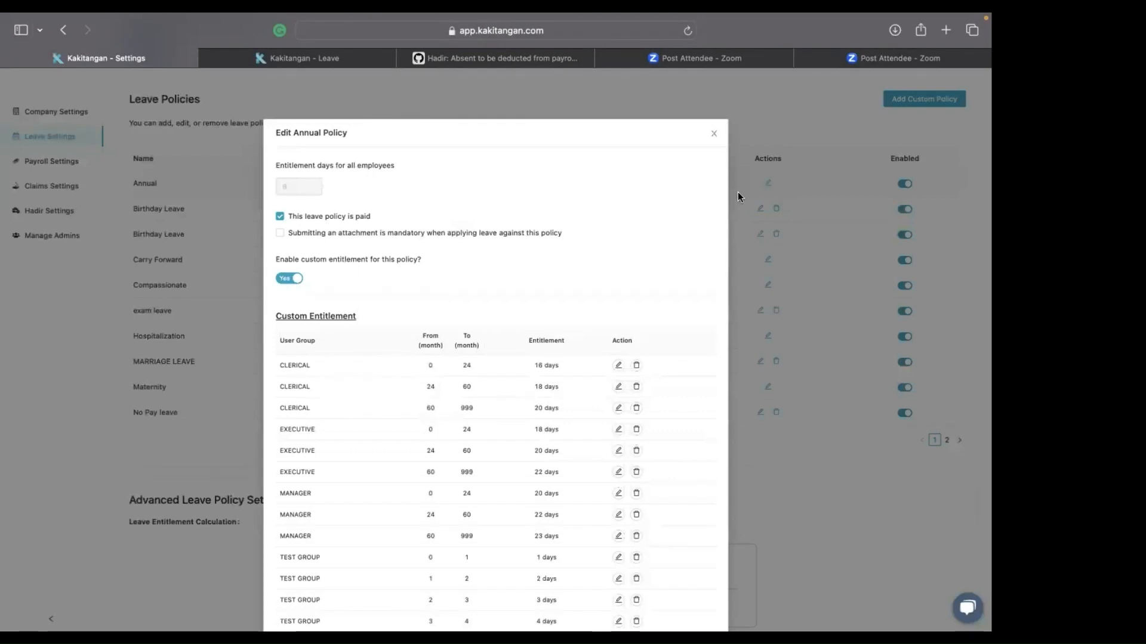
scroll(395, 296, "down", 5)
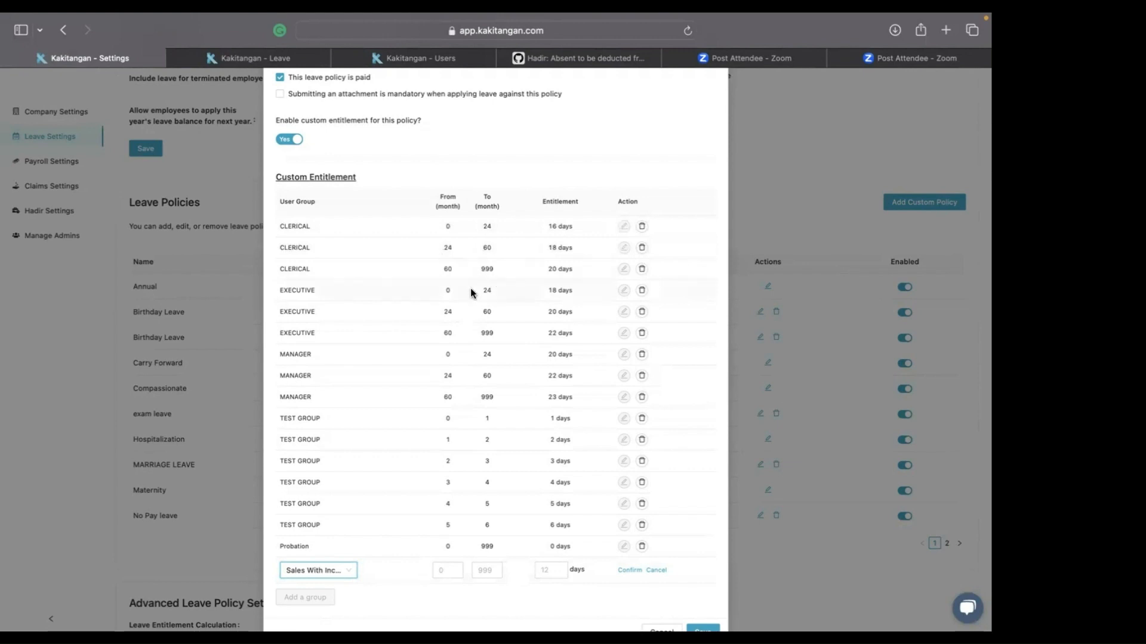
scroll(487, 430, "up", 2)
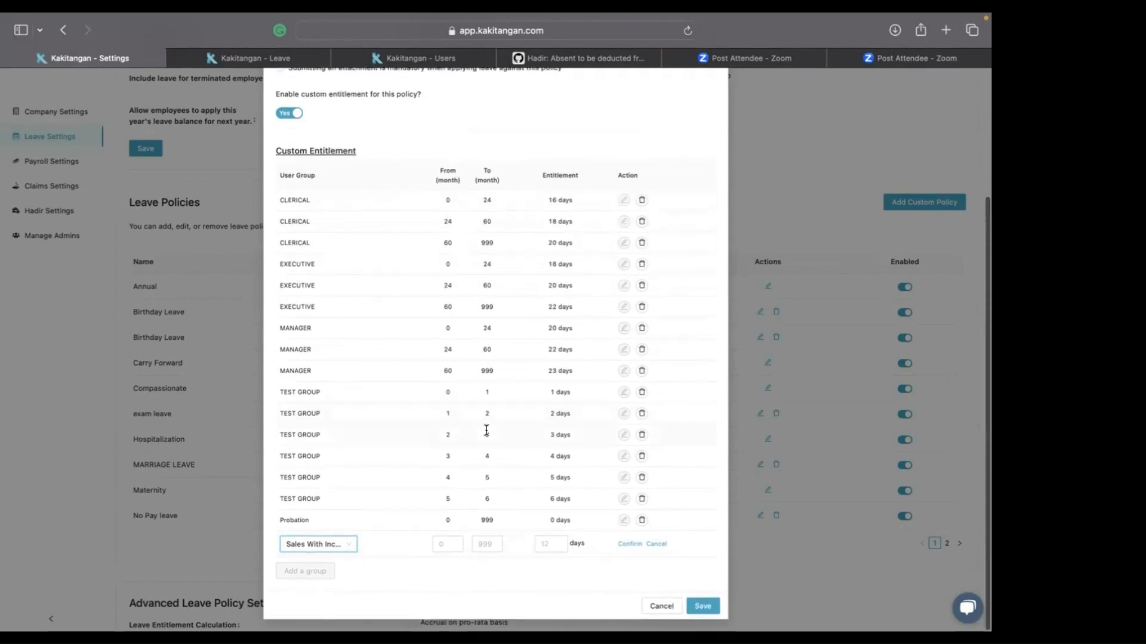
scroll(434, 278, "up", 3)
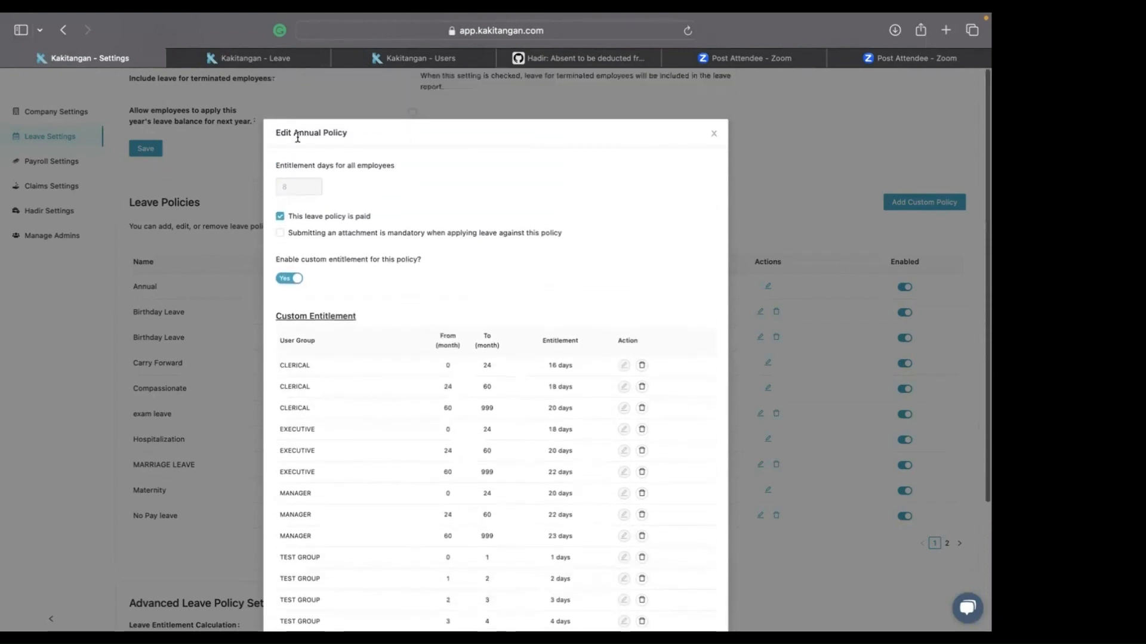
scroll(357, 367, "down", 5)
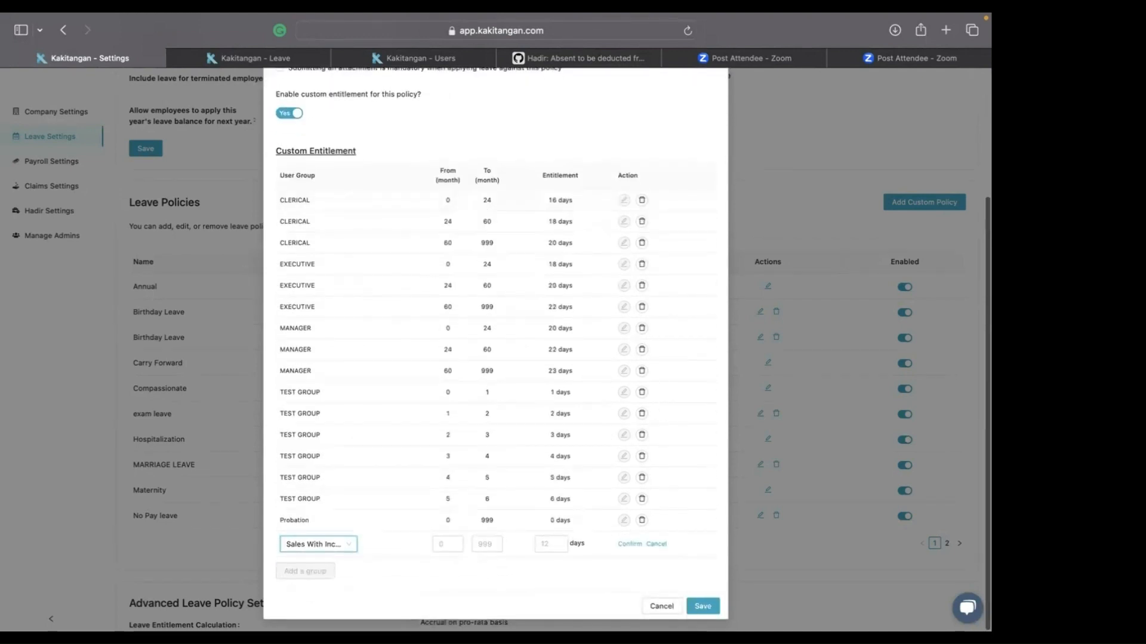
left_click(667, 609)
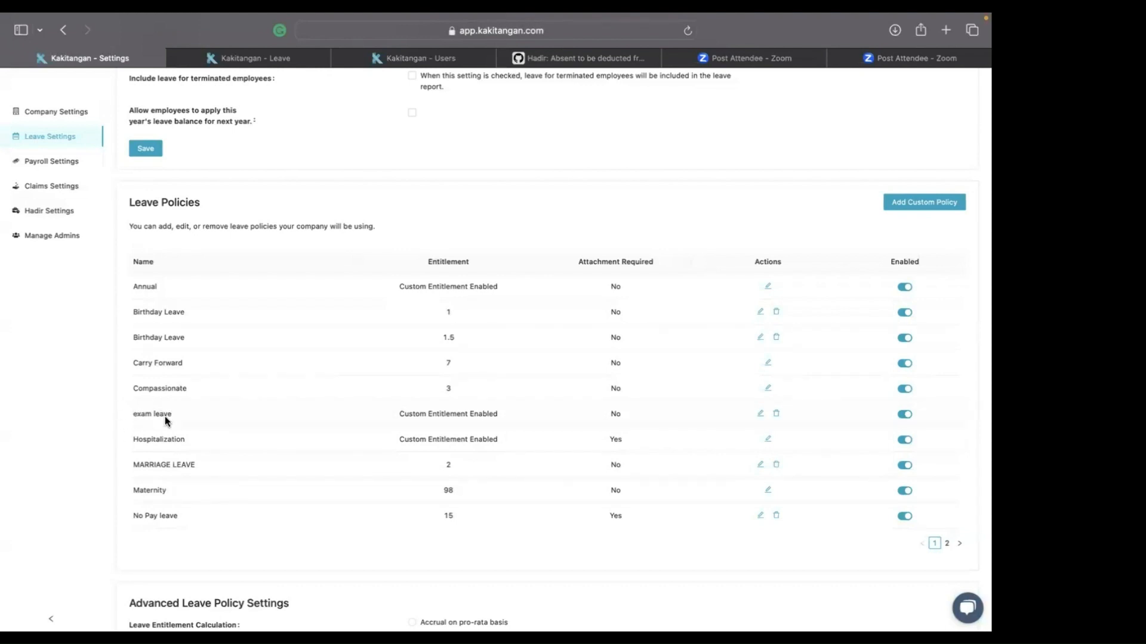
- Start a new custom leave policy named Exam Leave and enable custom entitlement for it
left_click(909, 206)
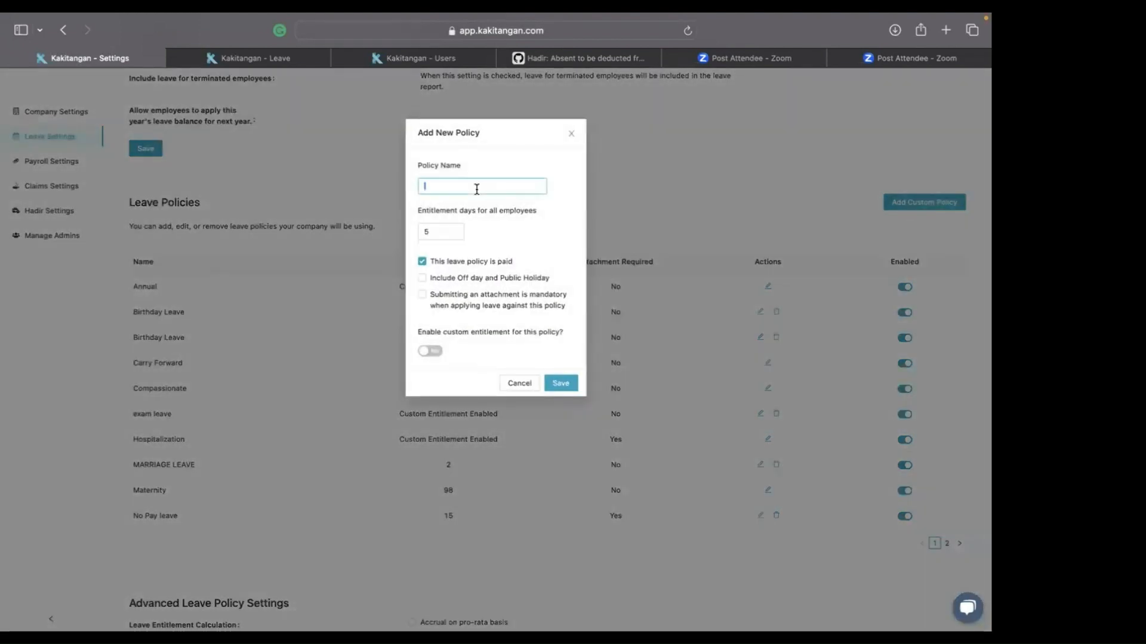
type("Exa")
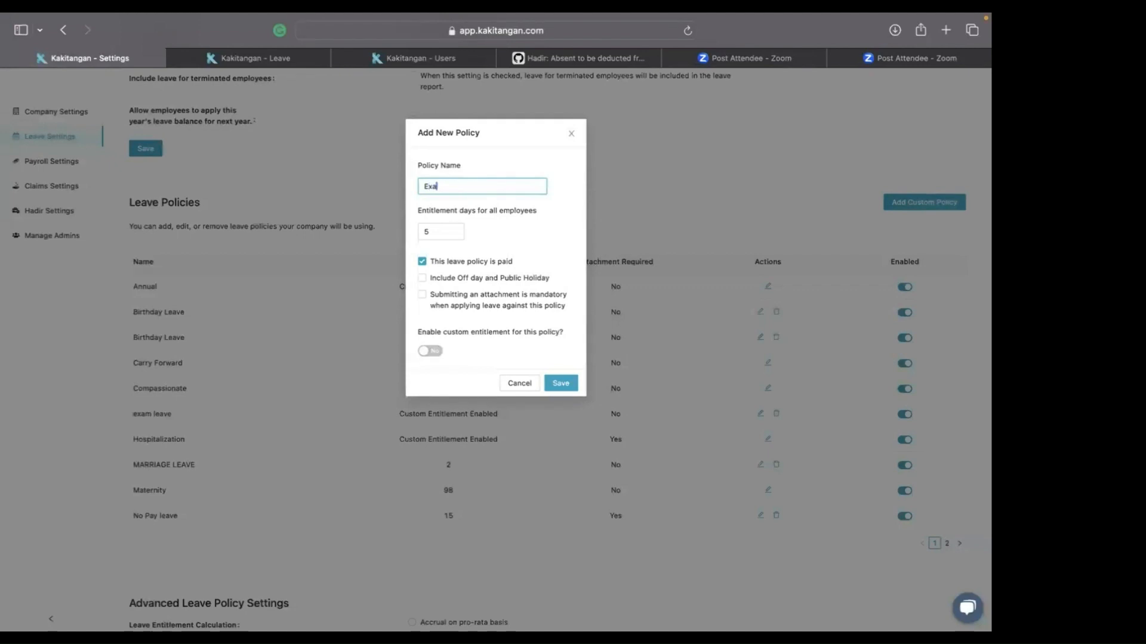
type("m Leave")
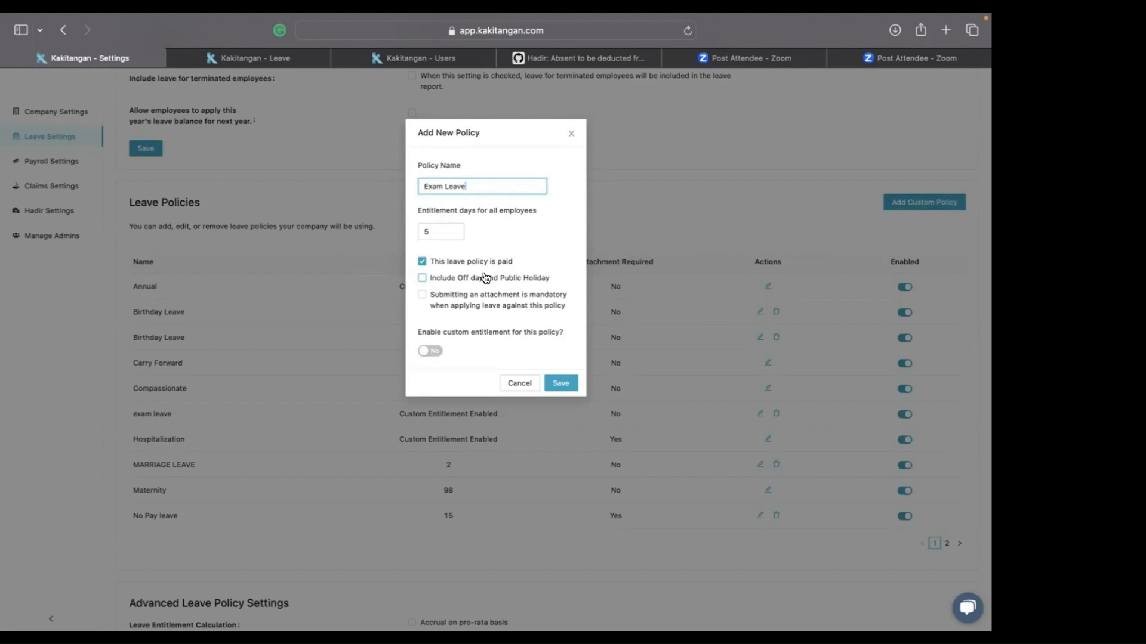
left_click(430, 351)
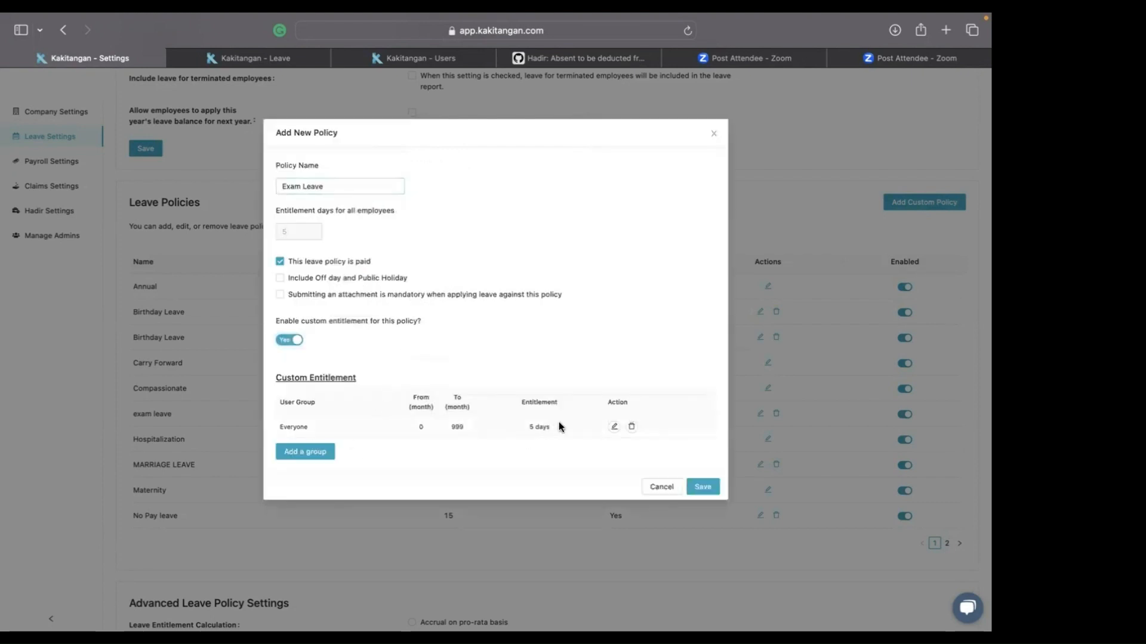
- Assign the Exam Leave entitlement row to the EXECUTIVE user group, confirm it and save the policy
left_click(613, 428)
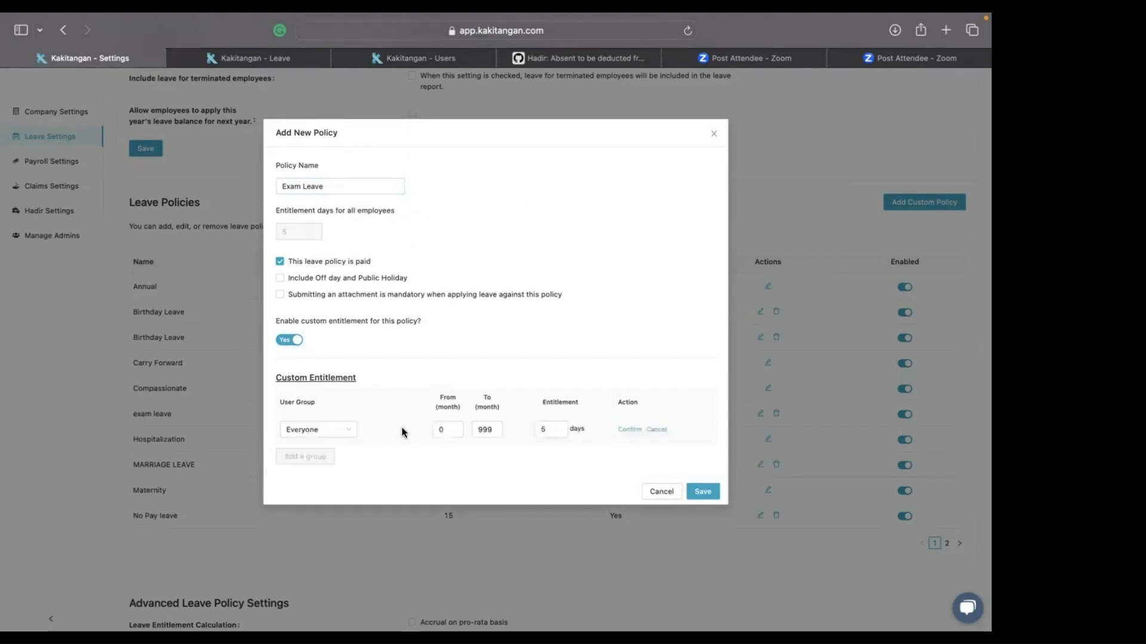
left_click(340, 430)
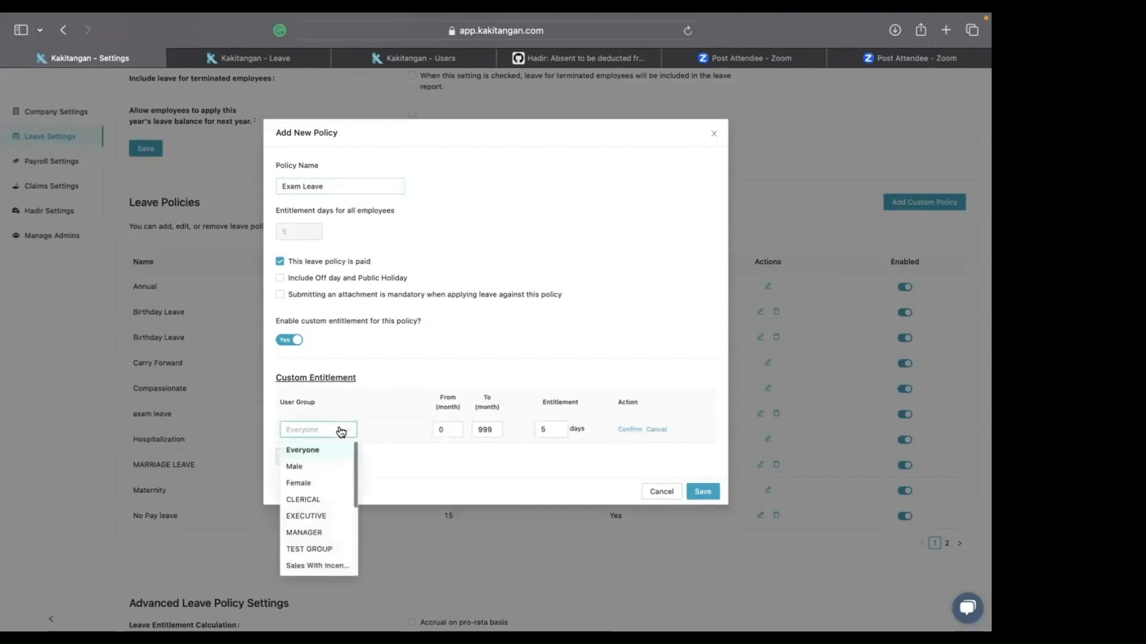
left_click(326, 532)
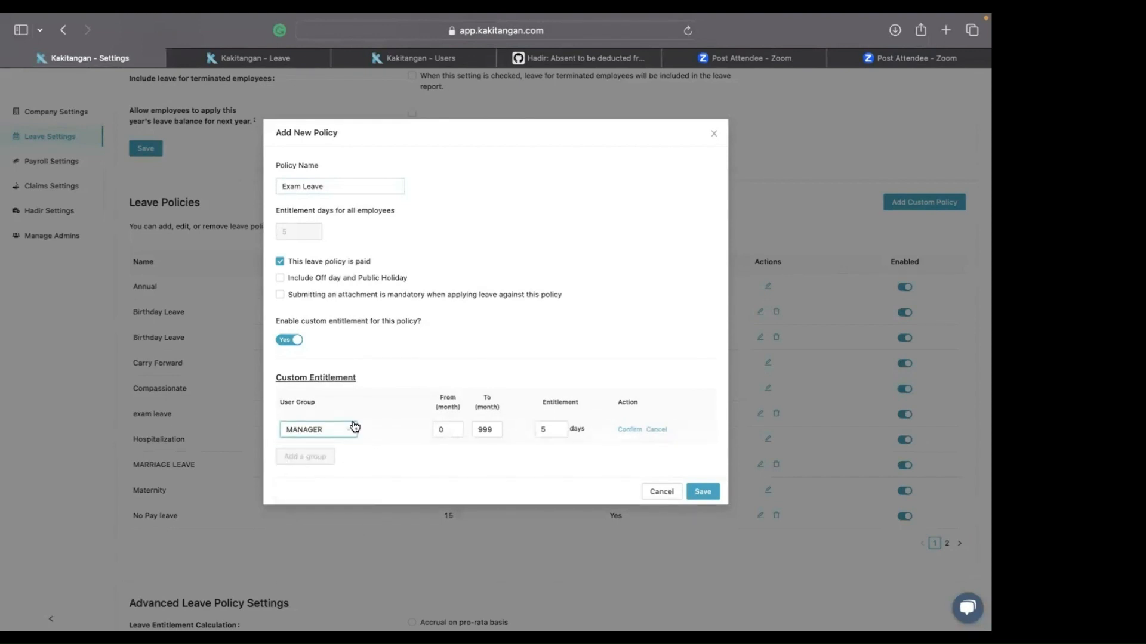
left_click(342, 431)
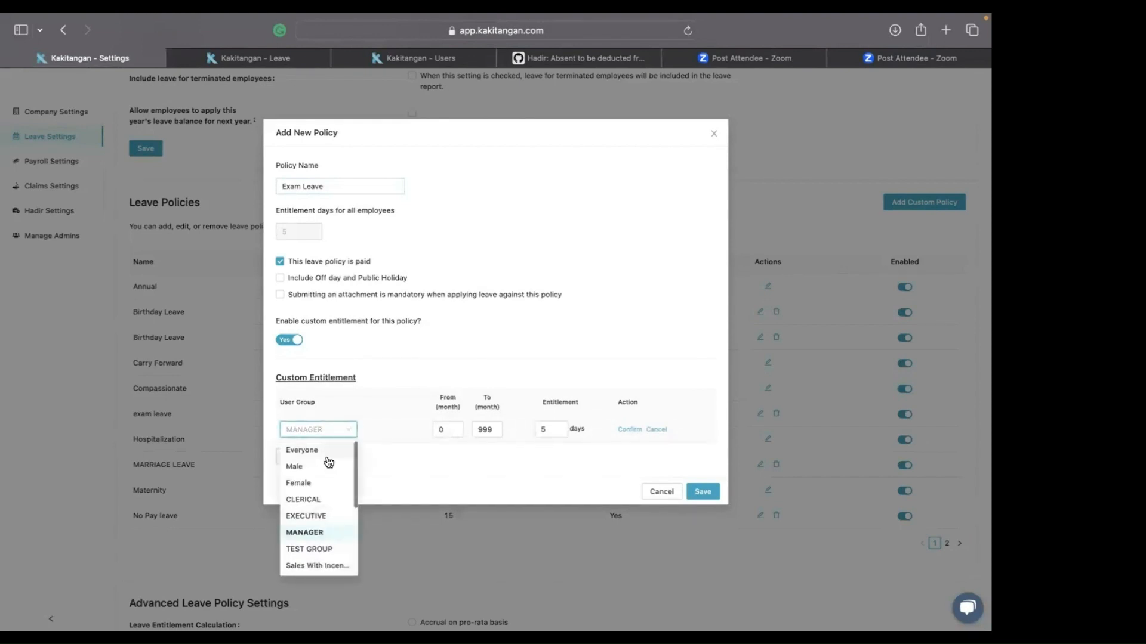
left_click(298, 517)
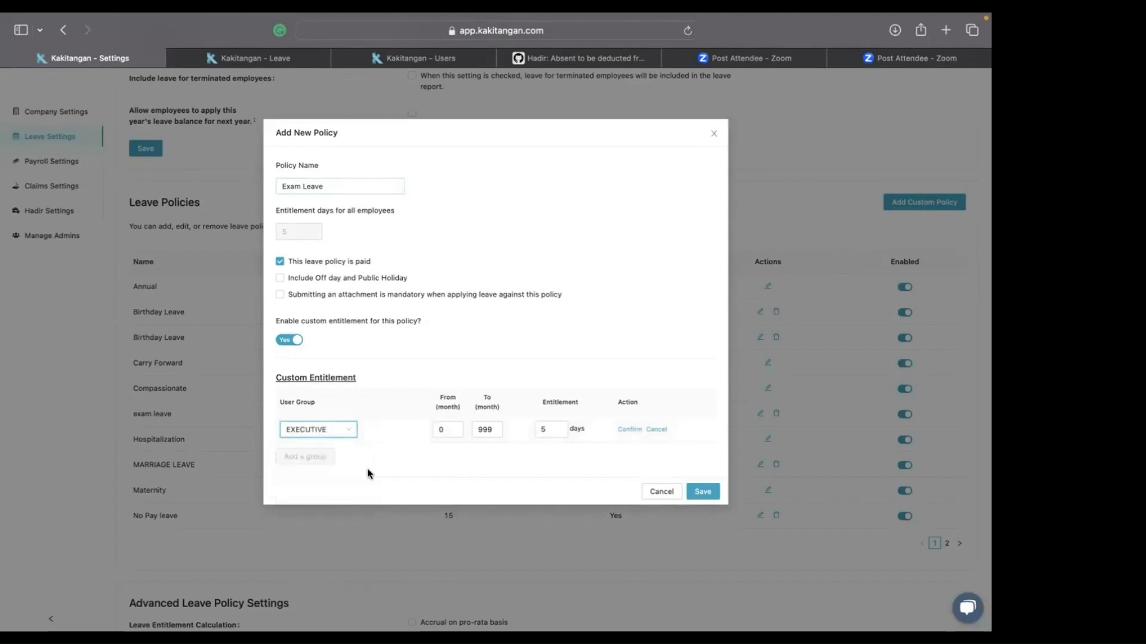
left_click(630, 429)
left_click(704, 488)
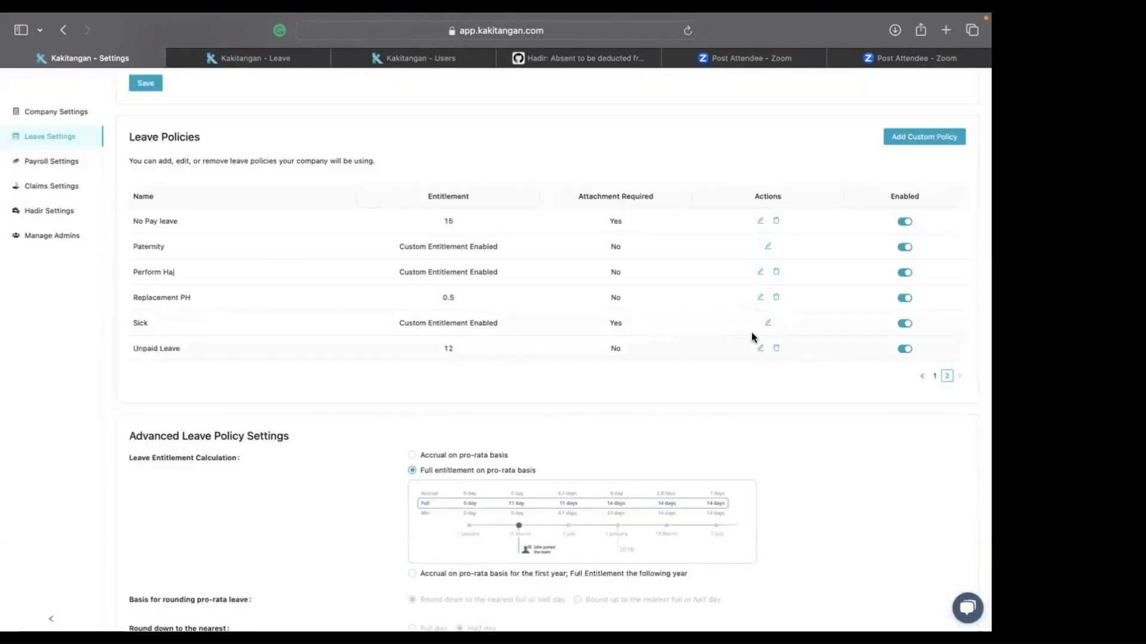
- Review the Include Off day and Public Holiday option of the Sick policy and the paid option of Unpaid Leave, cancelling both edits
left_click(769, 328)
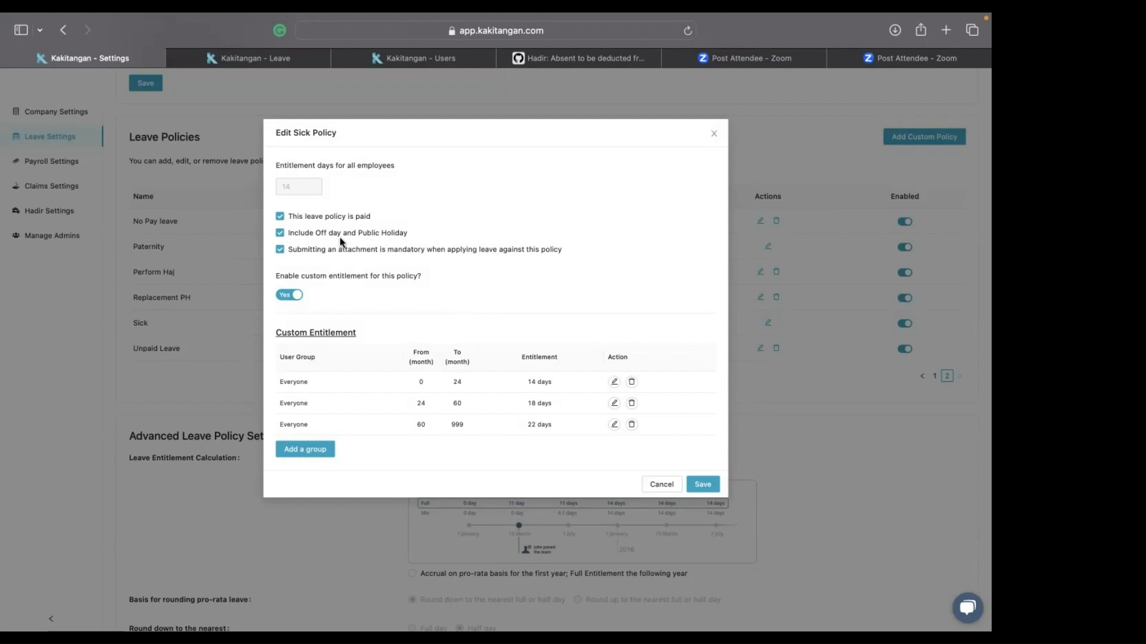
left_click(280, 236)
left_click(280, 233)
left_click(651, 481)
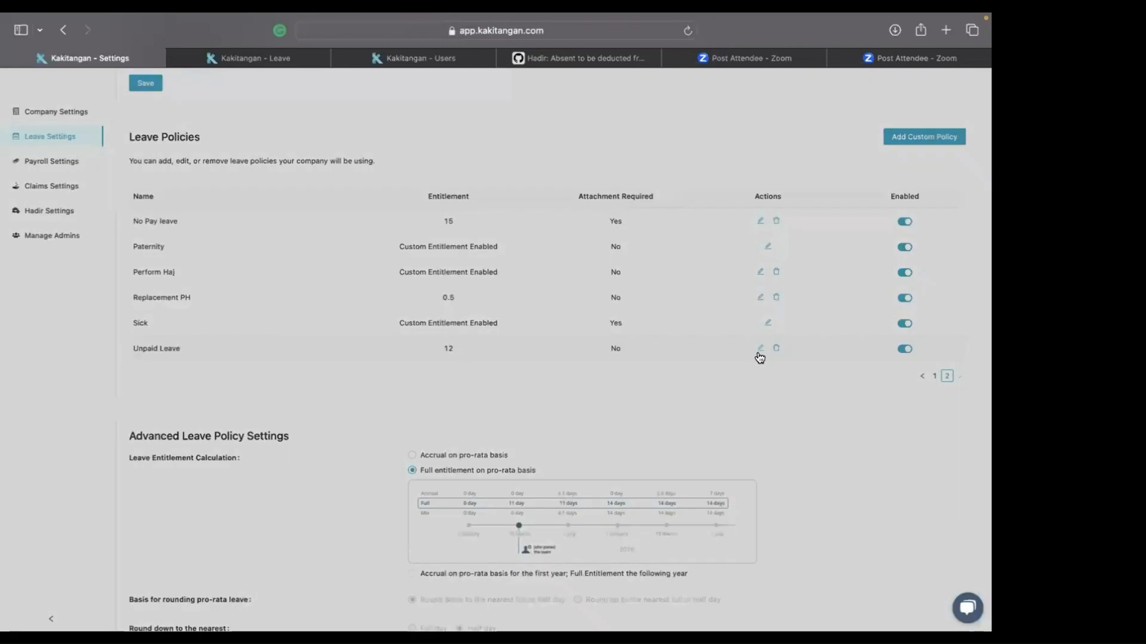
left_click(759, 349)
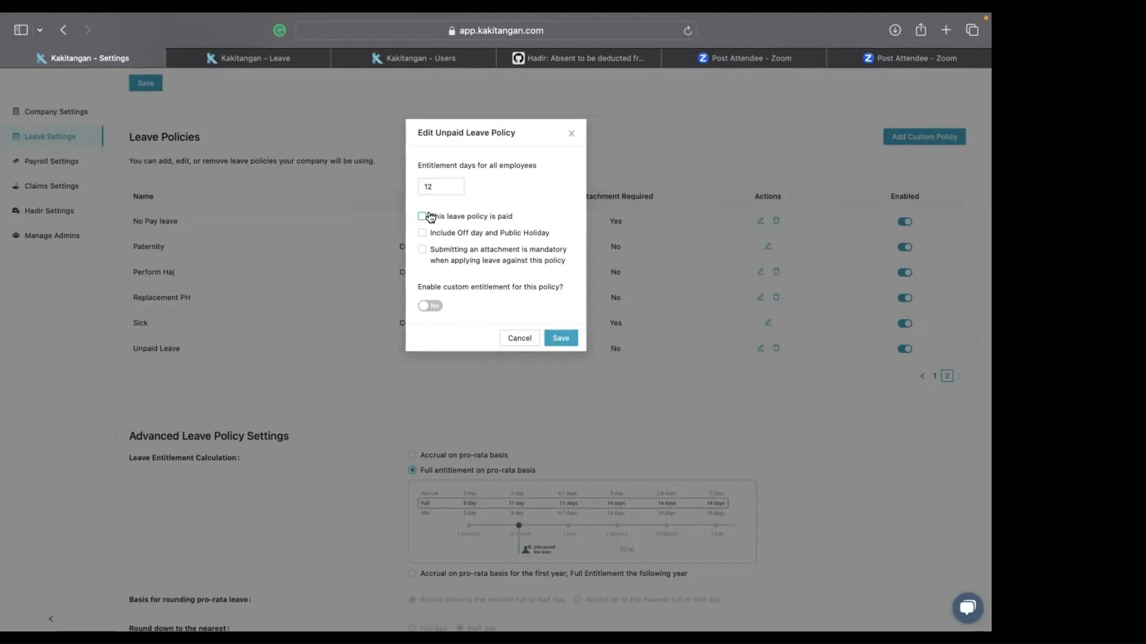
left_click(518, 338)
- Compare the leave entitlement calculation methods and choose Accrual on pro-rata basis for the first year; Full Entitlement the following year
scroll(271, 197, "down", 5)
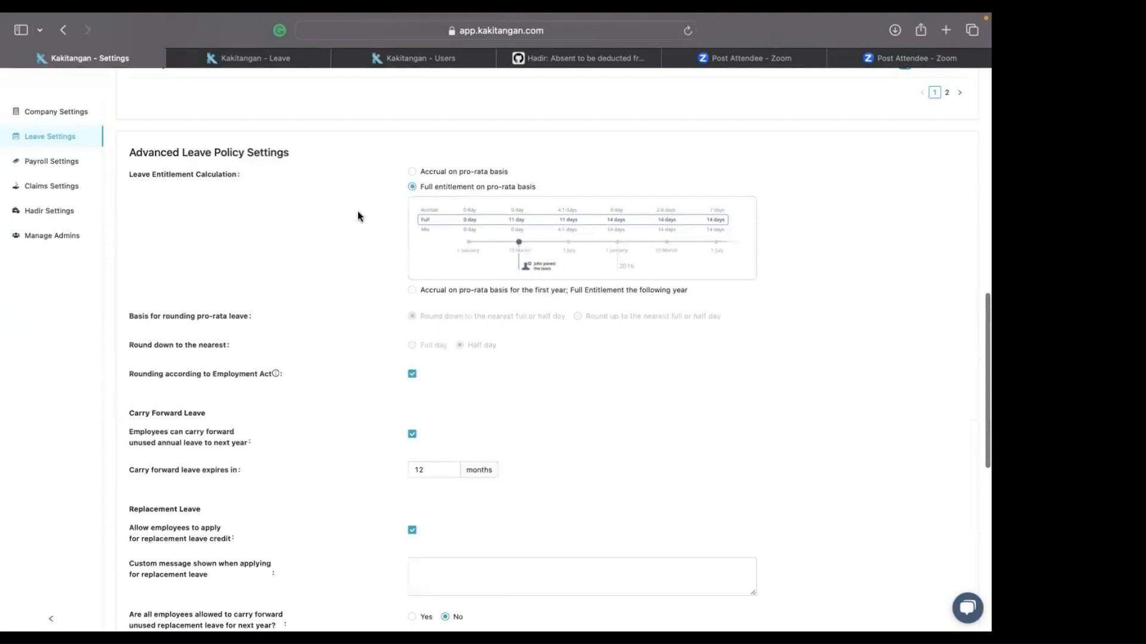
scroll(358, 216, "up", 6)
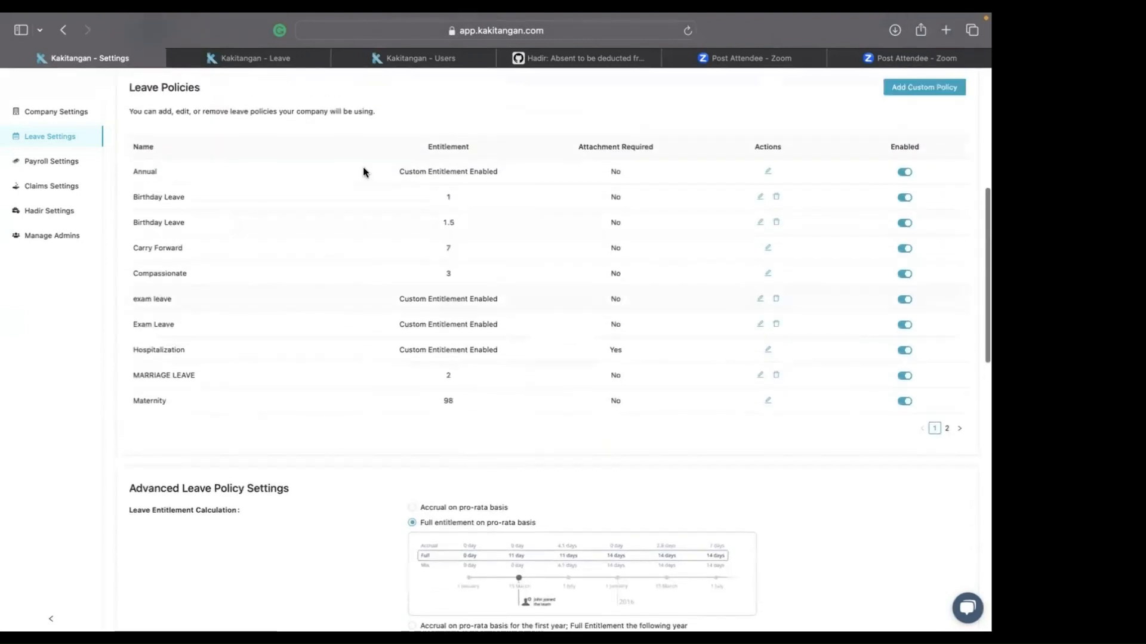
scroll(275, 333, "down", 5)
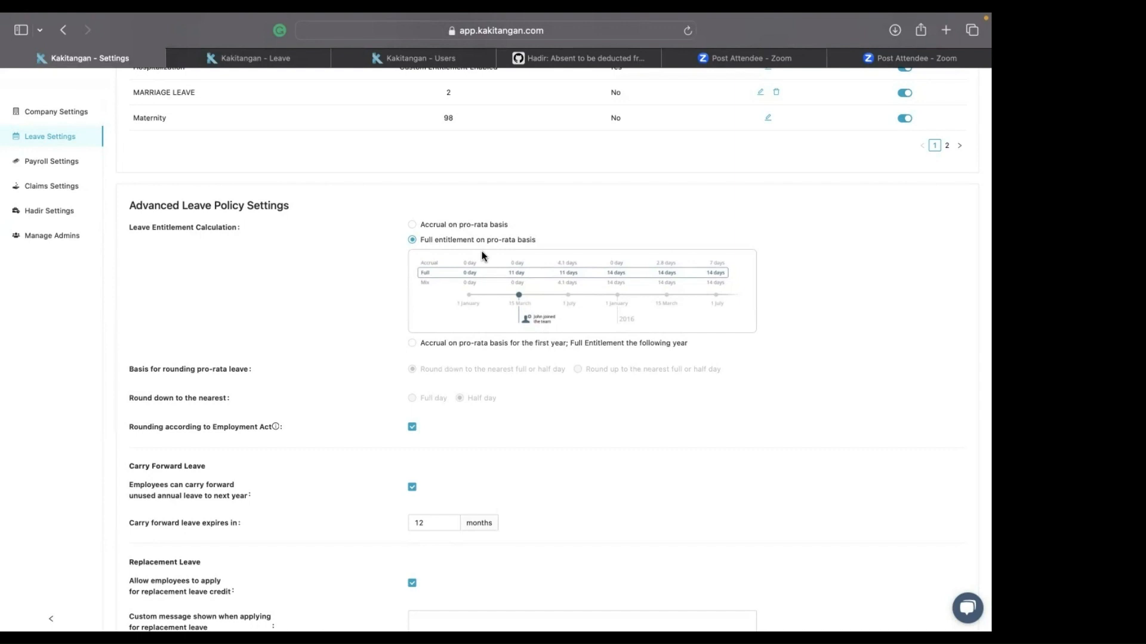
left_click(437, 226)
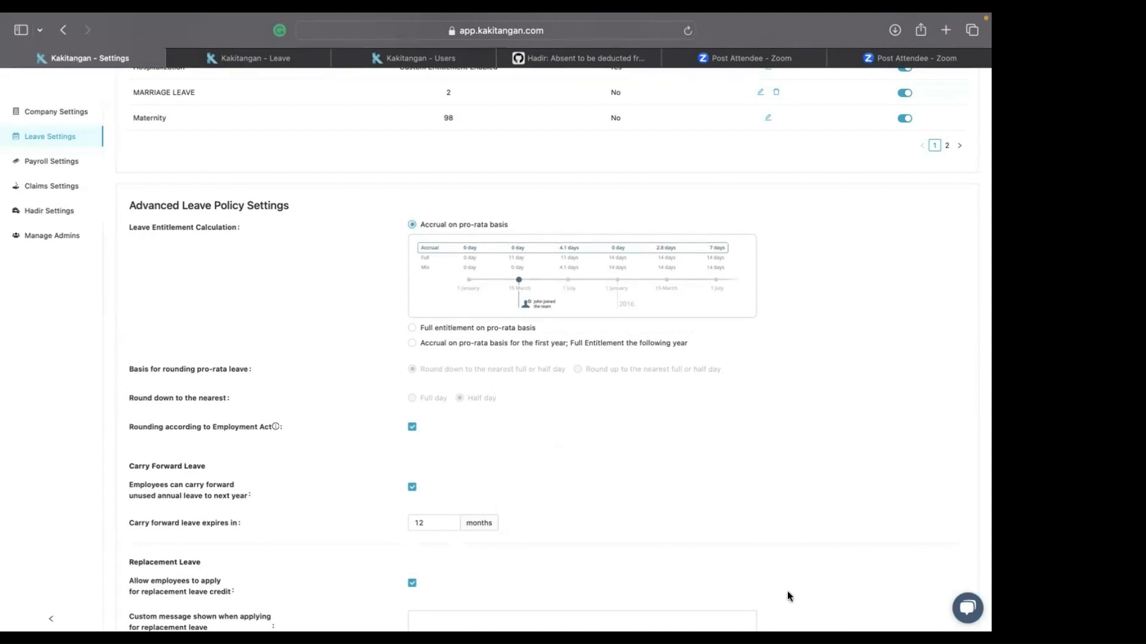
mouse_move(782, 630)
scroll(379, 340, "down", 3)
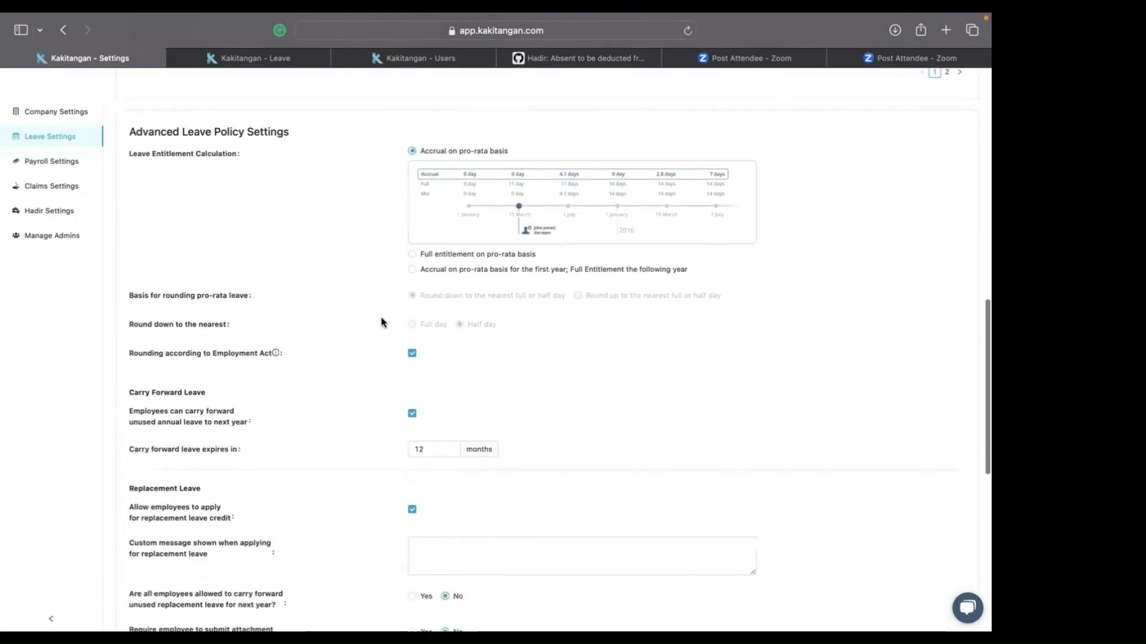
left_click(413, 255)
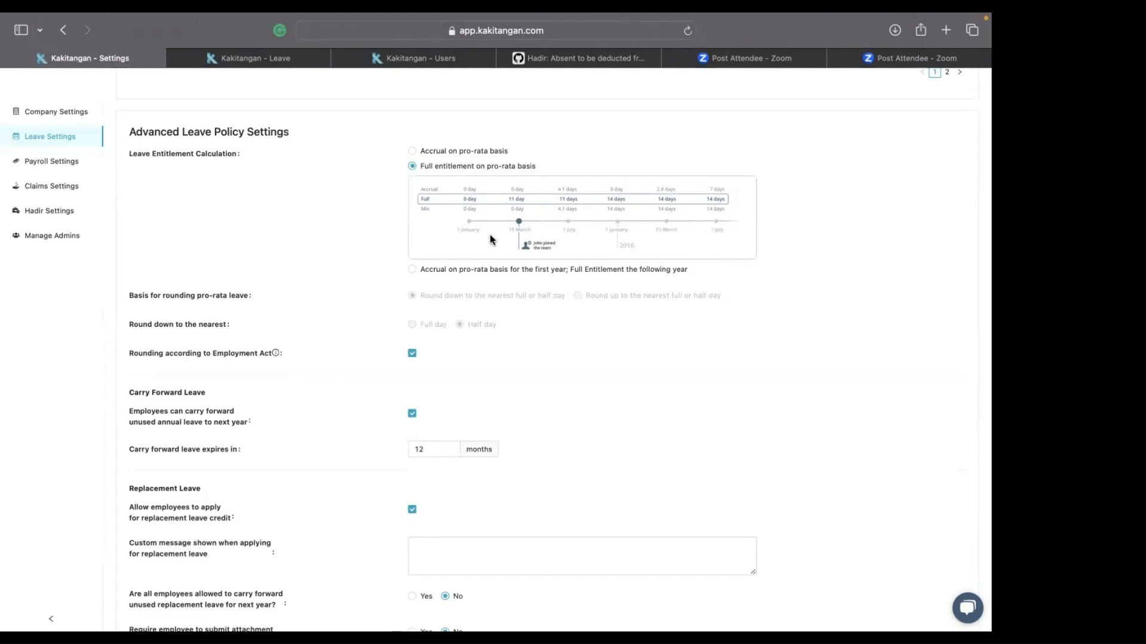
left_click(413, 269)
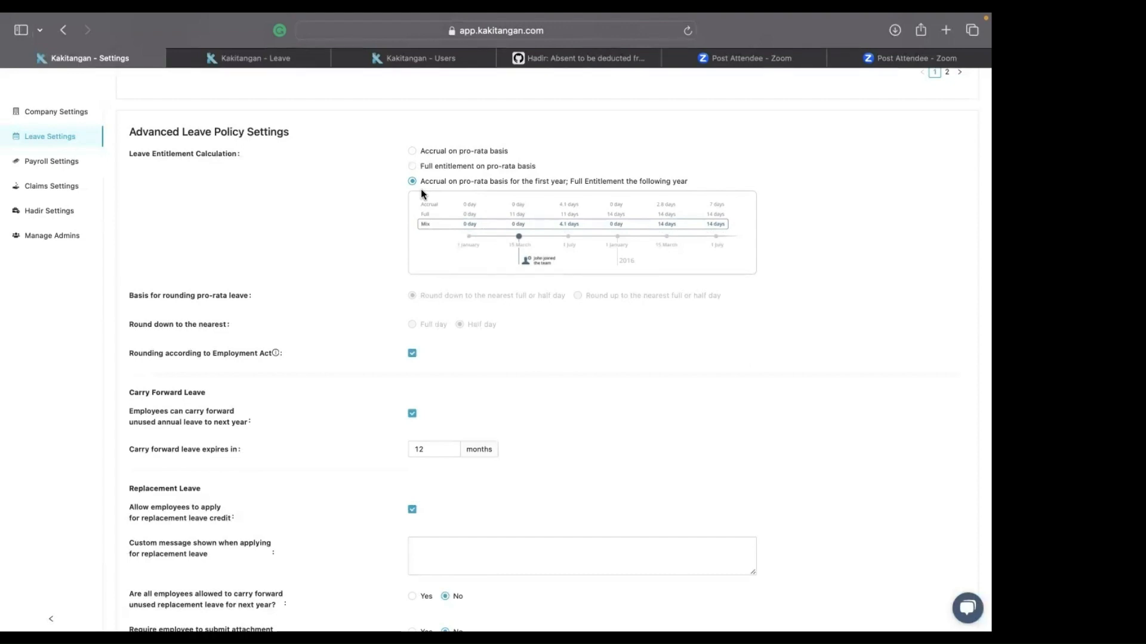
- Turn off Rounding according to Employment Act to inspect the manual pro-rata rounding options, and turn it back on
scroll(420, 189, "down", 3)
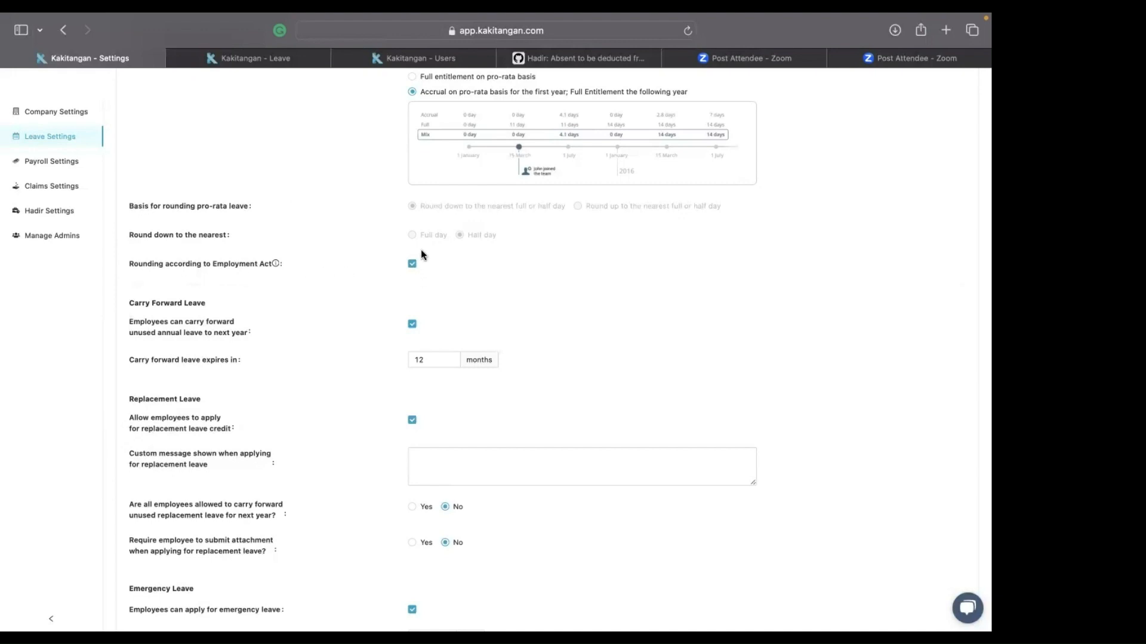
mouse_move(274, 264)
left_click(412, 263)
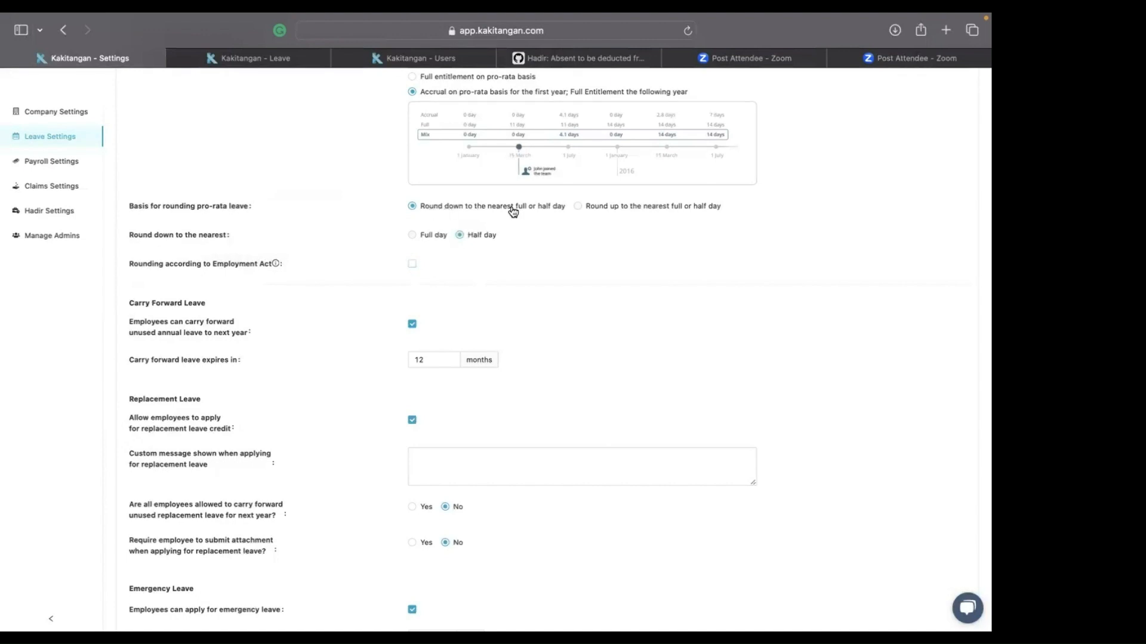
left_click(412, 263)
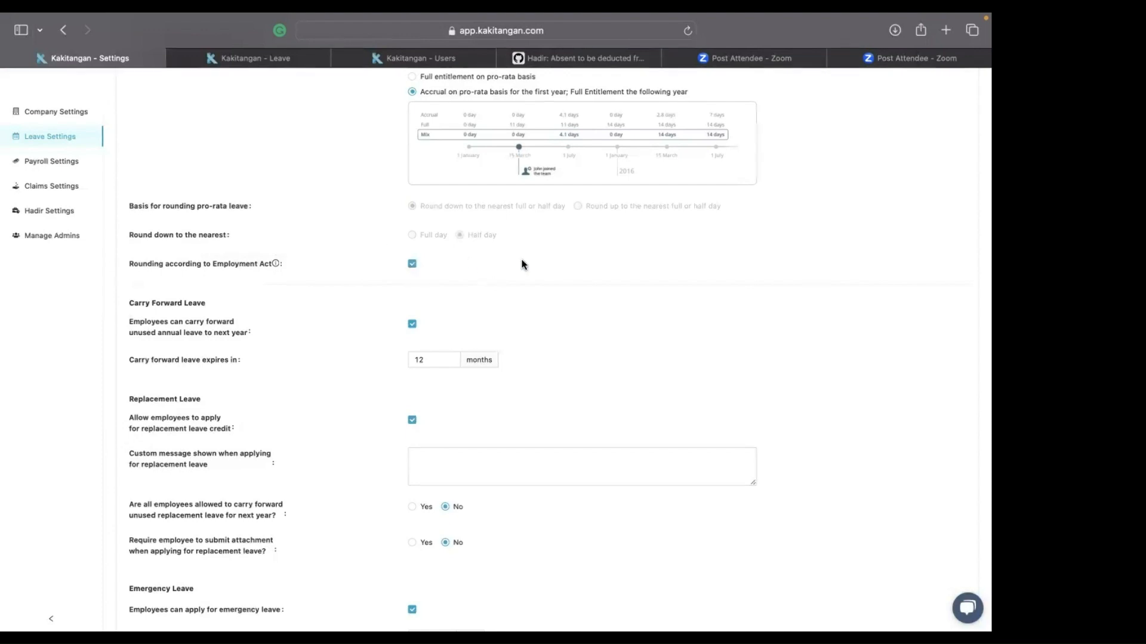
scroll(249, 276, "down", 2)
scroll(250, 276, "up", 1)
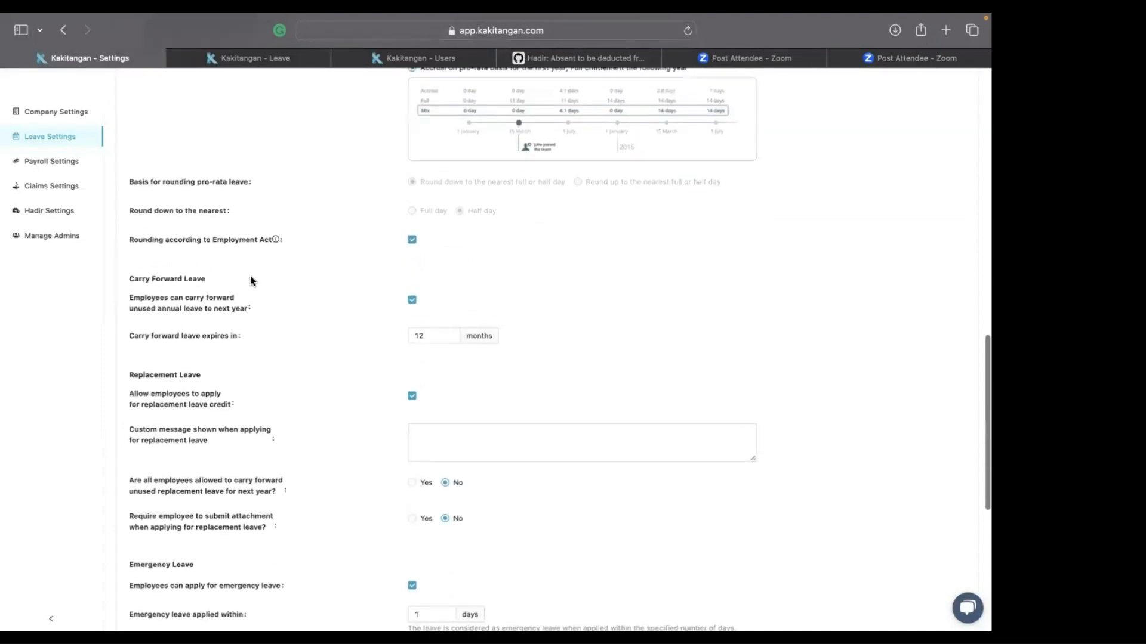
- Review the Leave Policies list, the carry forward option and its expiry period, and the Replacement Leave settings
scroll(249, 321, "up", 1)
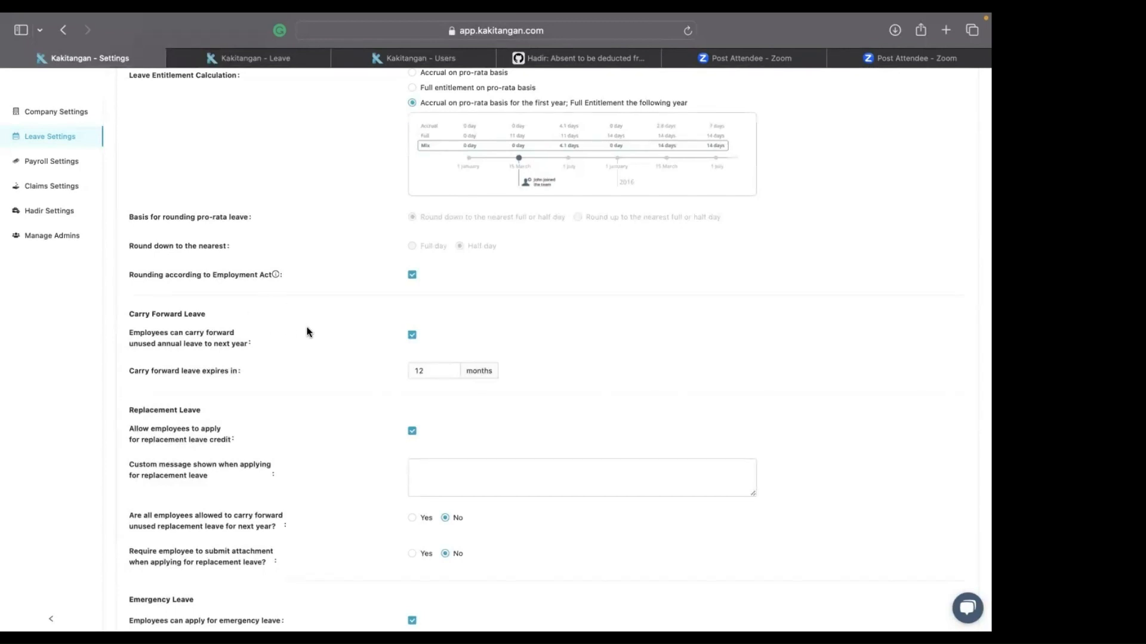
scroll(306, 330, "up", 10)
scroll(306, 331, "up", 2)
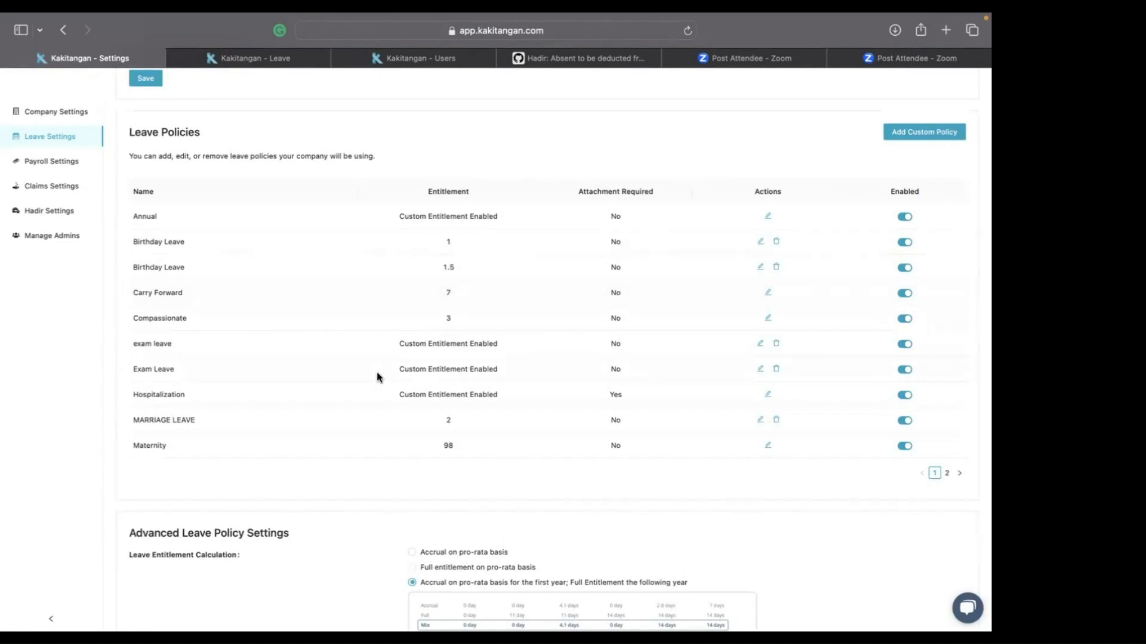
scroll(377, 377, "down", 1)
scroll(378, 376, "down", 10)
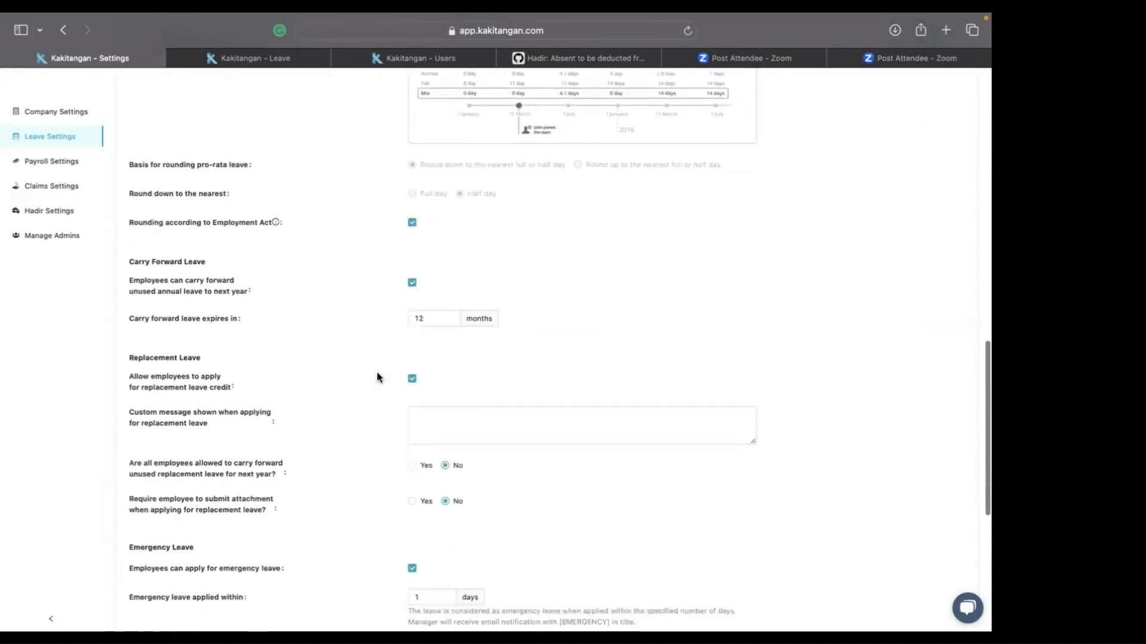
scroll(377, 378, "up", 2)
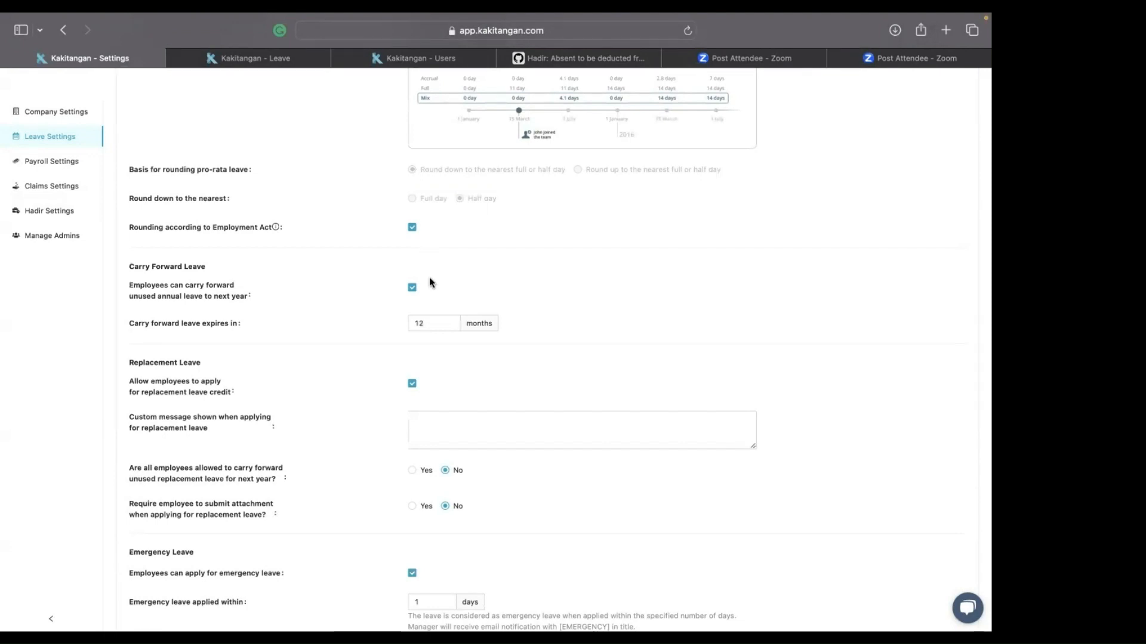
left_click(419, 320)
scroll(339, 323, "down", 5)
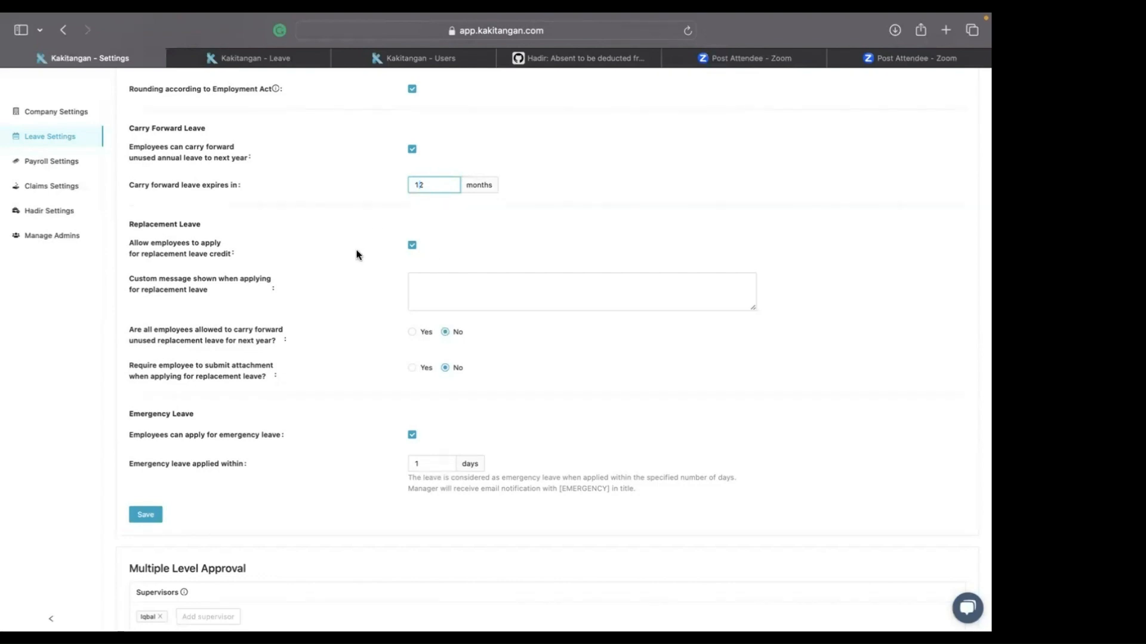
- Set the period for Emergency leave applied within to 3 days and save the advanced leave policy settings
scroll(362, 313, "down", 3)
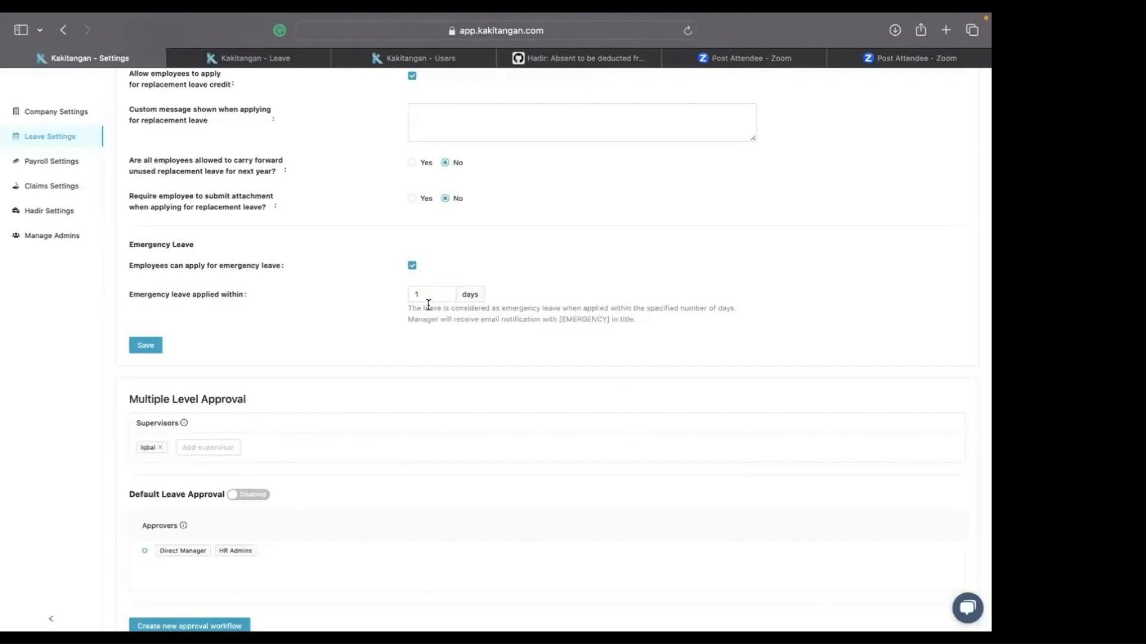
scroll(412, 295, "up", 15)
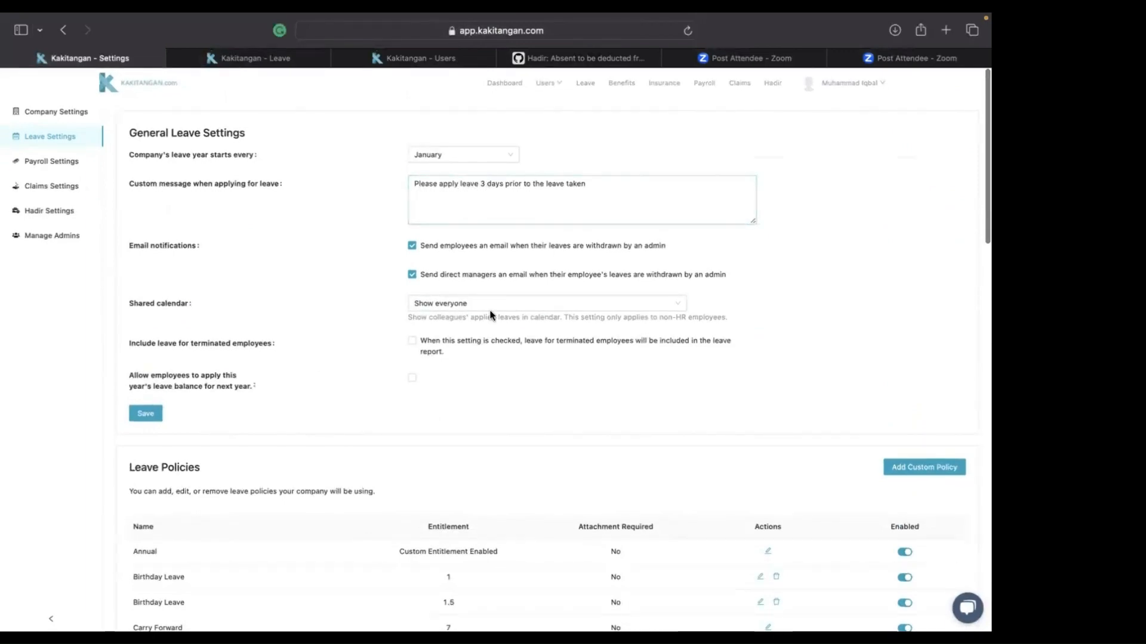
scroll(492, 313, "down", 10)
scroll(492, 313, "down", 5)
left_click(423, 415)
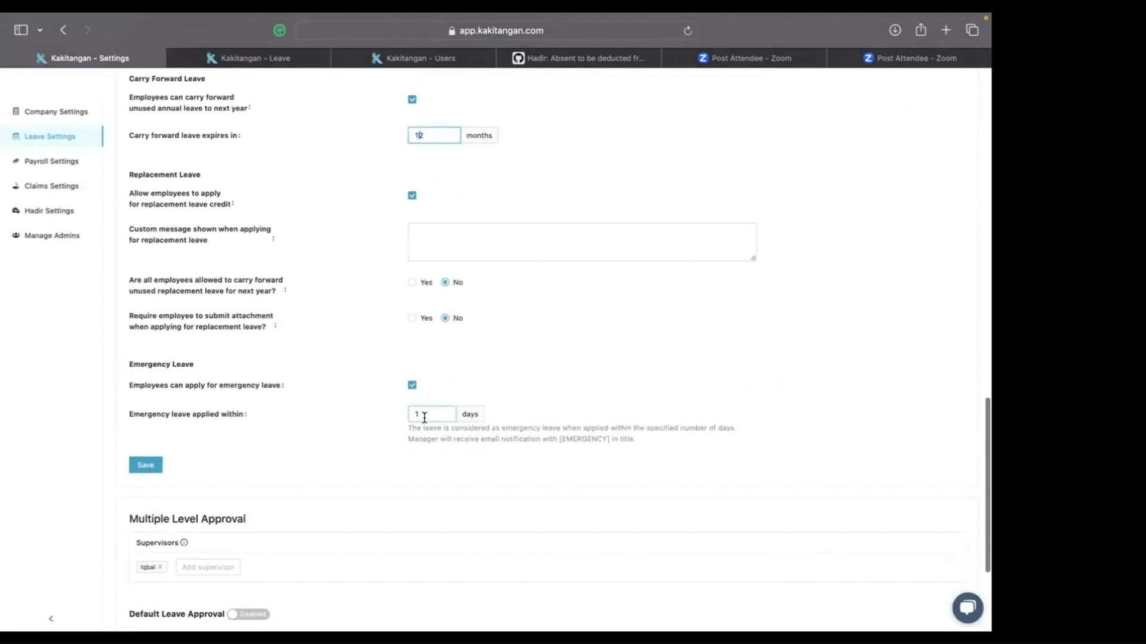
key("BackSpace")
type("3")
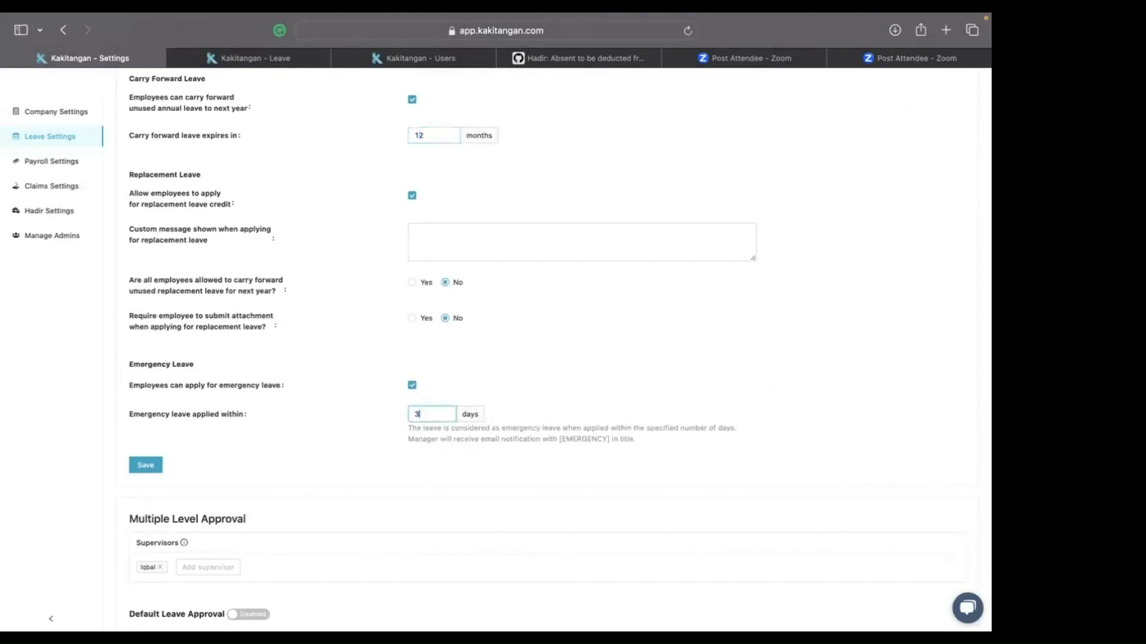
left_click(478, 456)
left_click(145, 465)
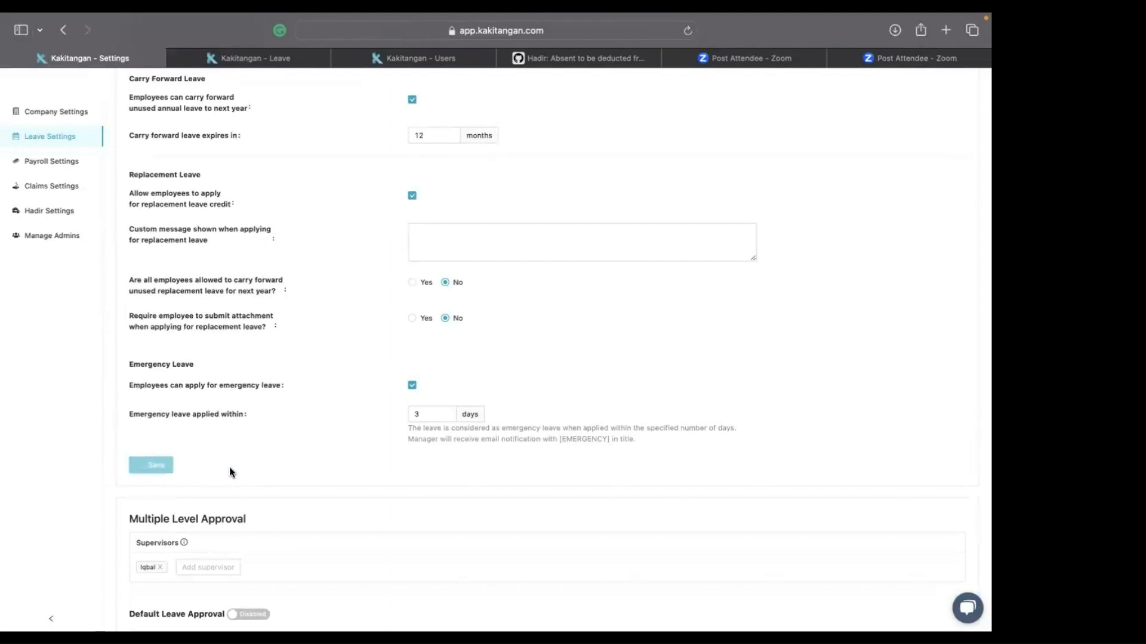
- Create a custom leave approval workflow under Multiple Level Approval with Direct Manager as the first-level approver
scroll(238, 467, "down", 3)
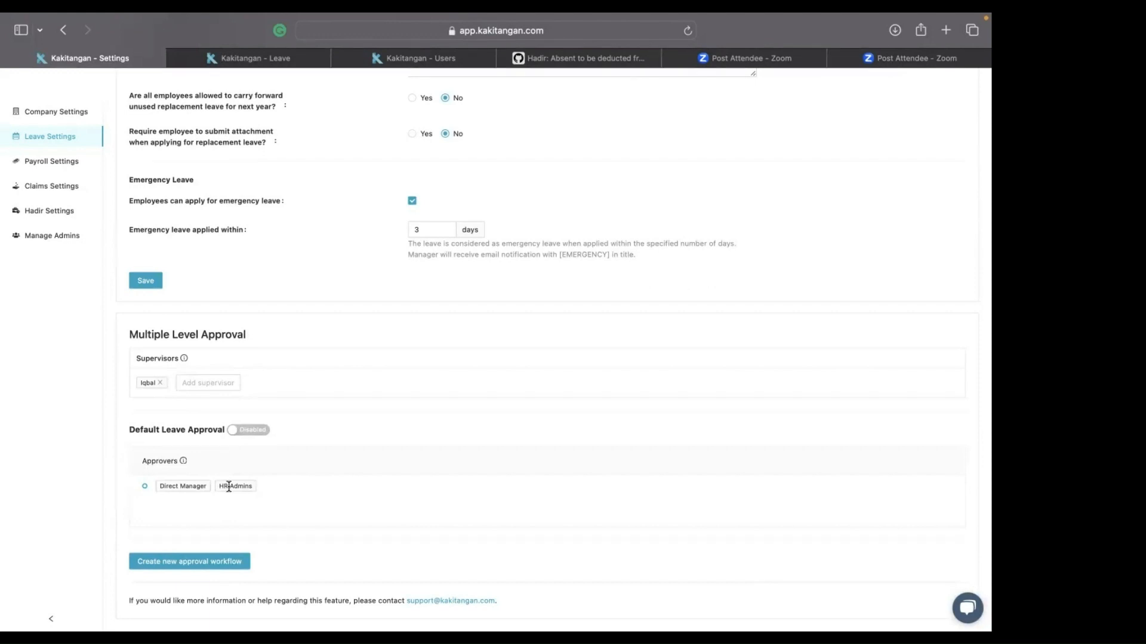
left_click(206, 562)
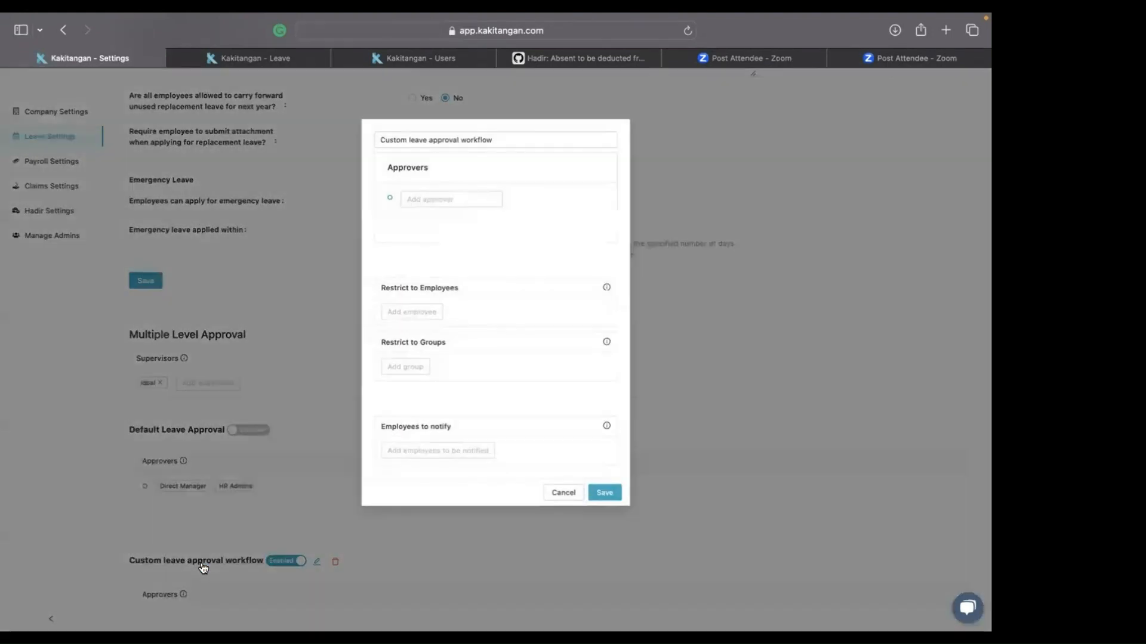
left_click(448, 199)
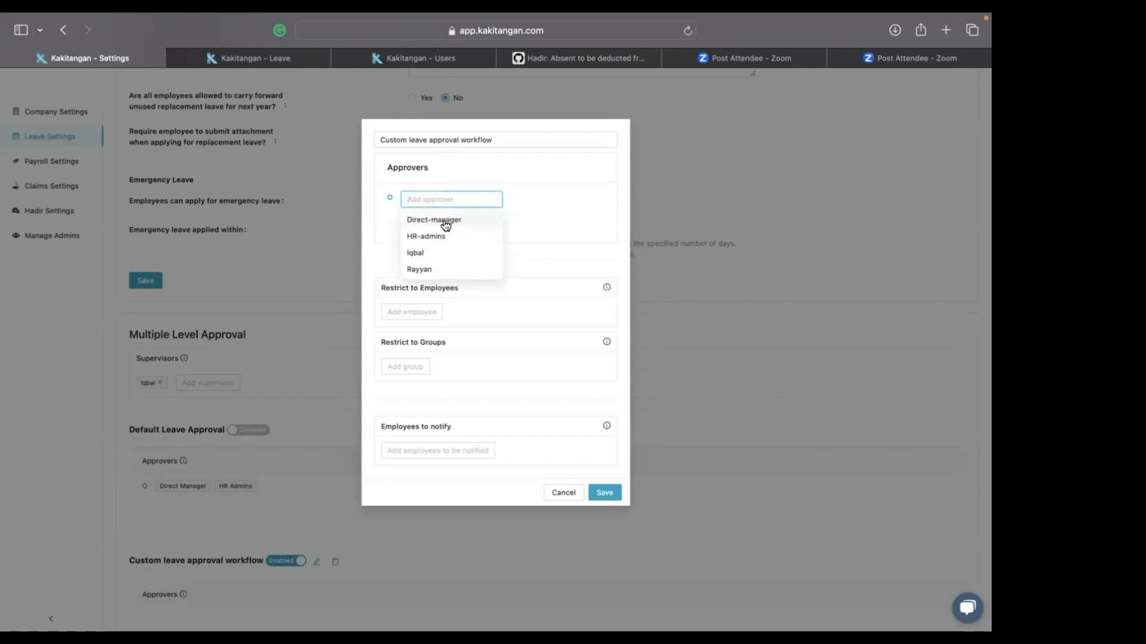
left_click(445, 221)
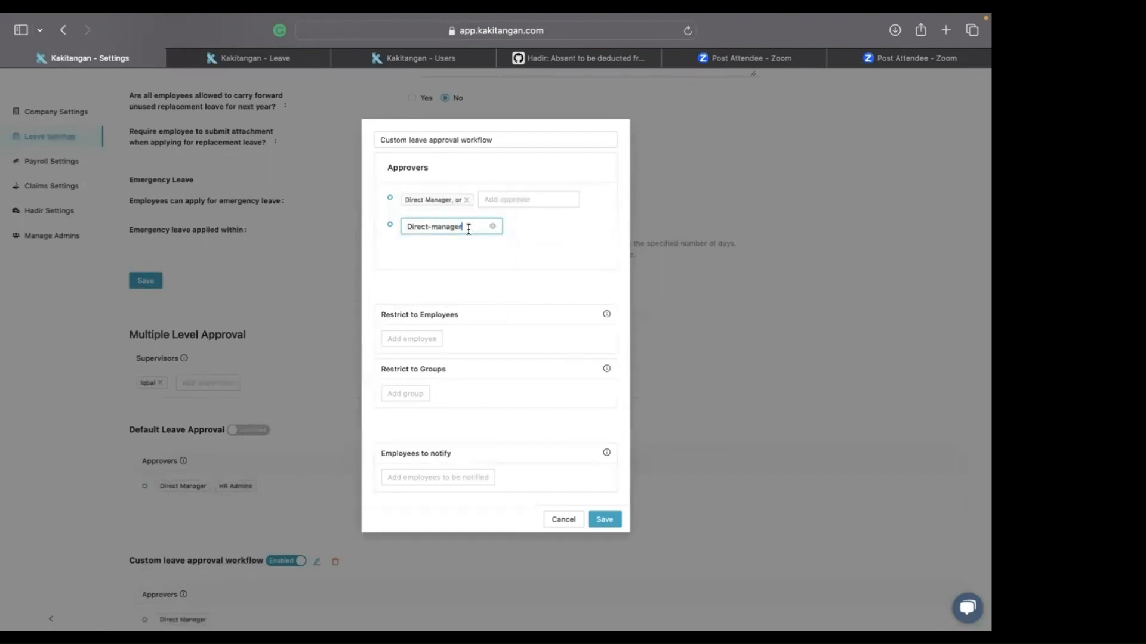
- Add HR Admins as the second-level approver of the custom leave approval workflow, clearing leftover text from the unused approver rows
left_click(468, 229)
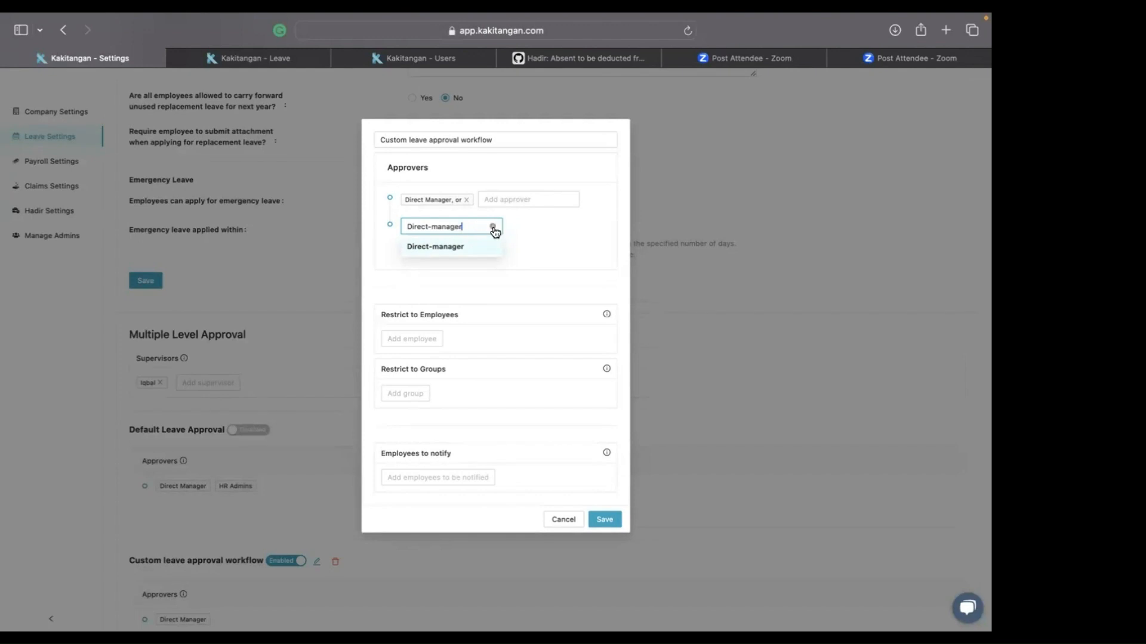
left_click(493, 229)
left_click(465, 226)
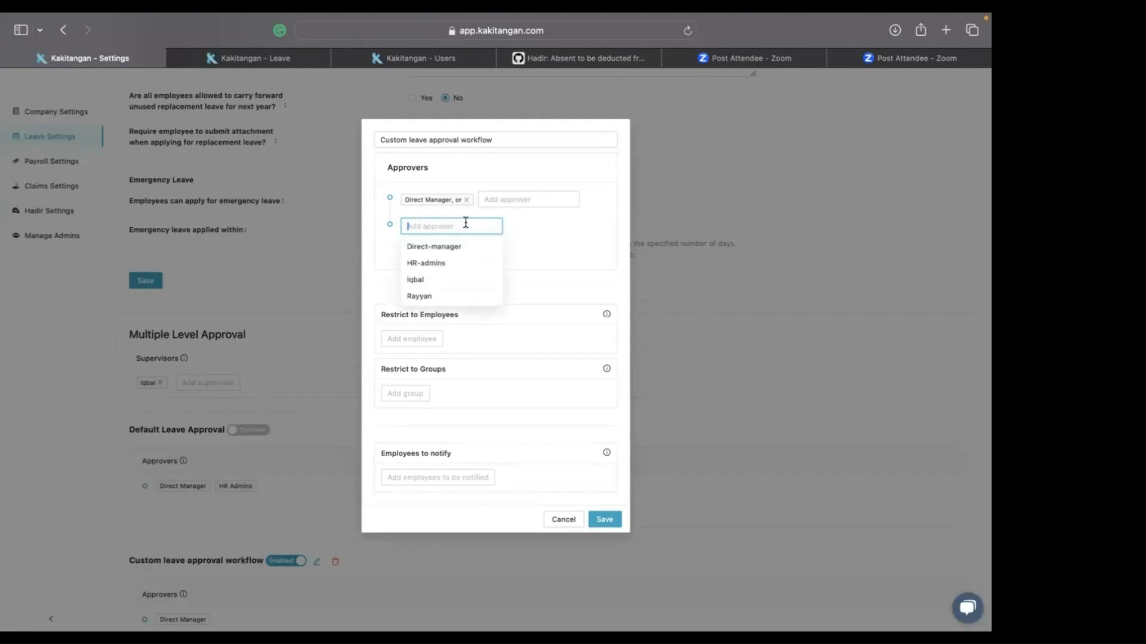
left_click(440, 269)
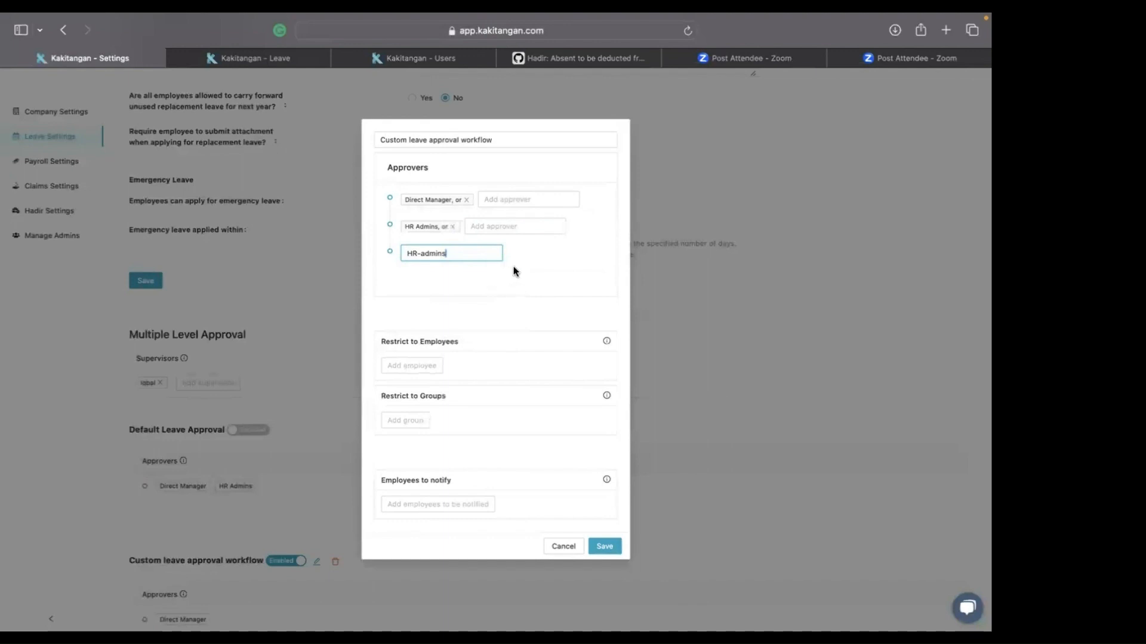
left_click(493, 253)
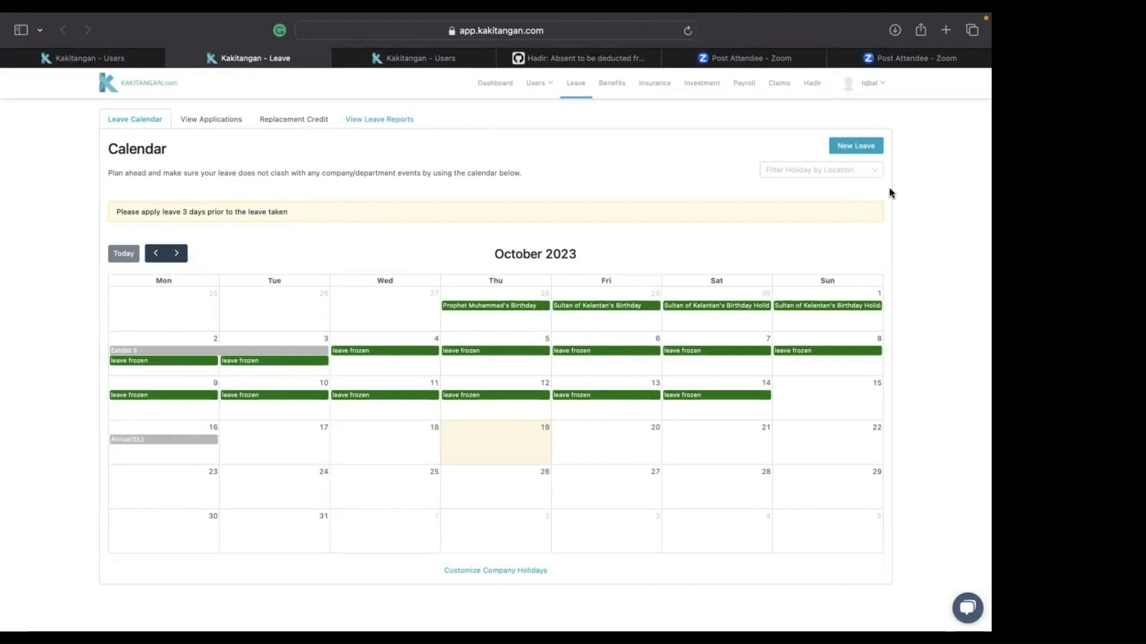
- Open a new leave application from the leave calendar and review its leave type, date, leave length and reason fields
left_click(864, 146)
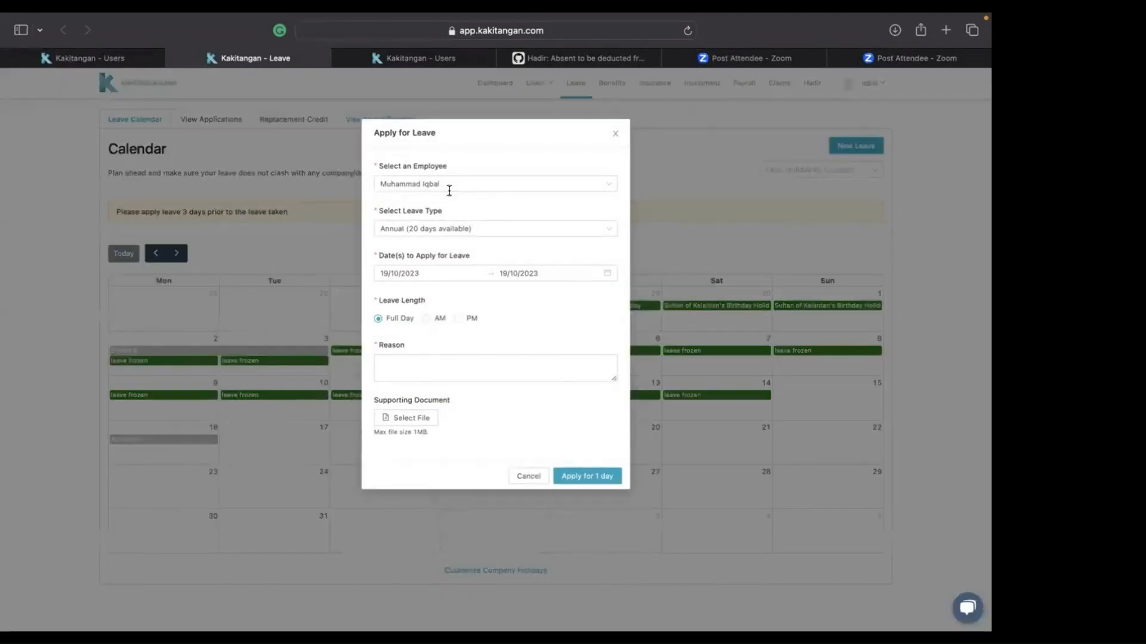
left_click(441, 229)
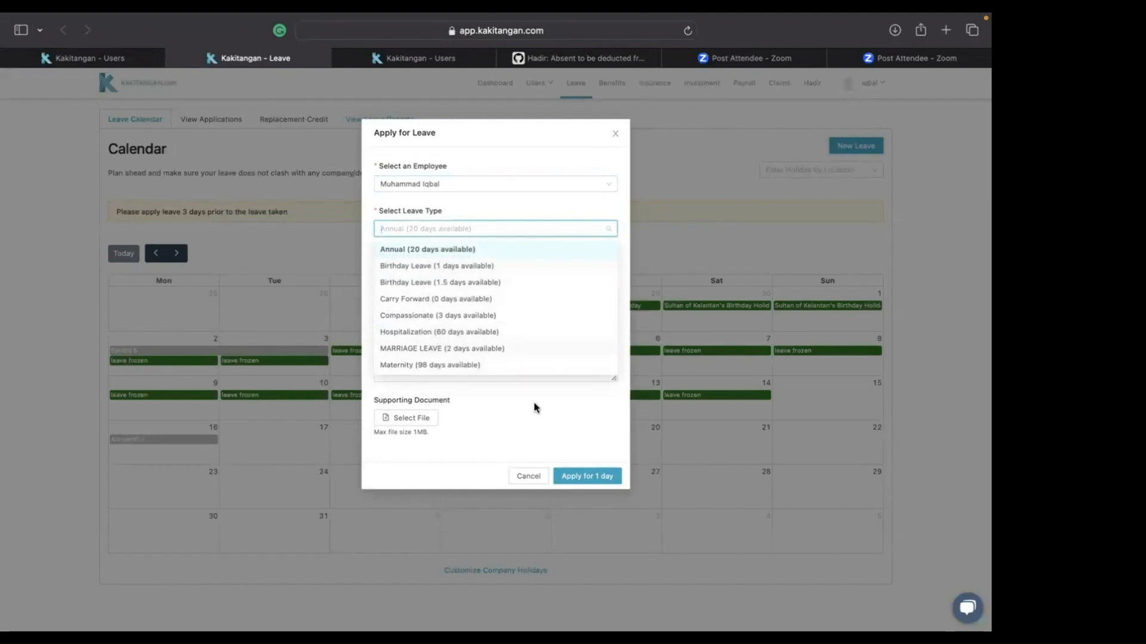
left_click(518, 440)
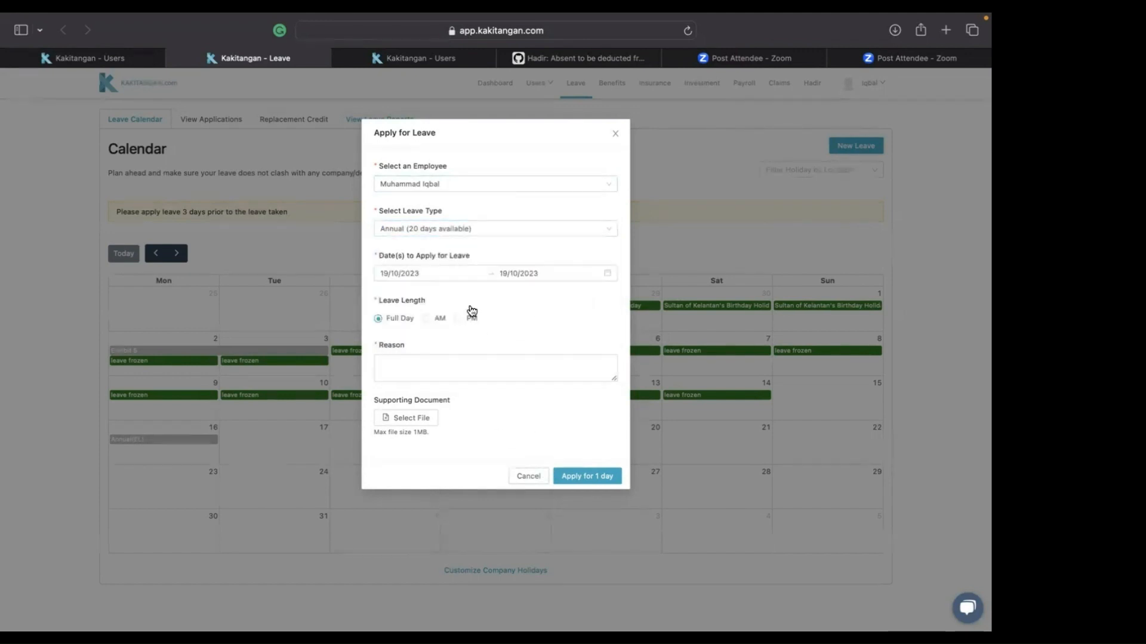
left_click(408, 272)
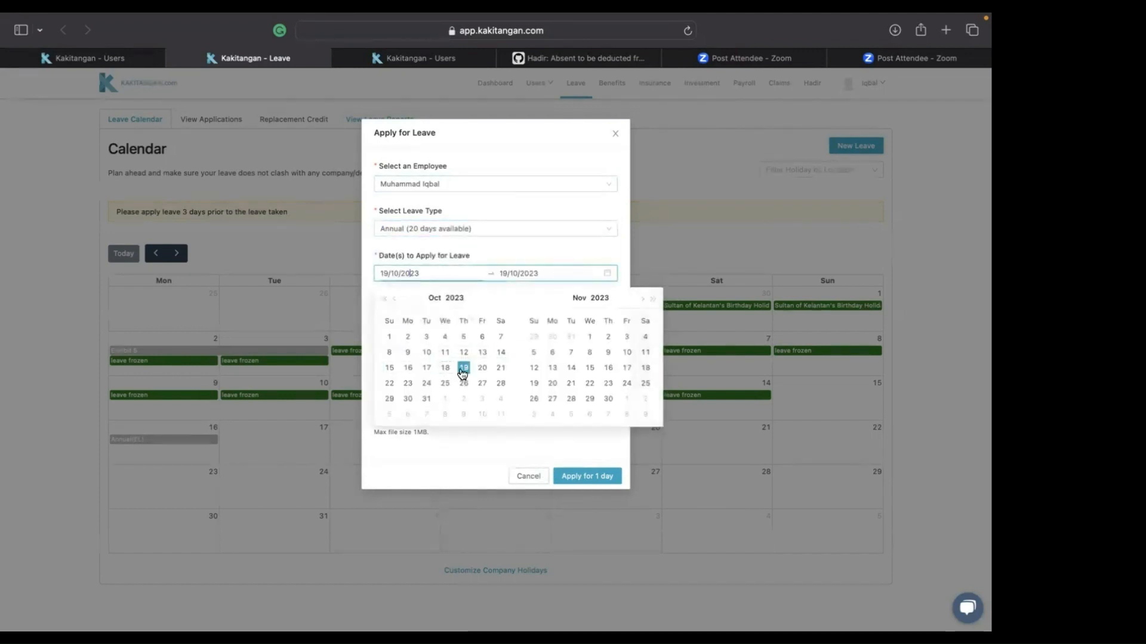
left_click(560, 236)
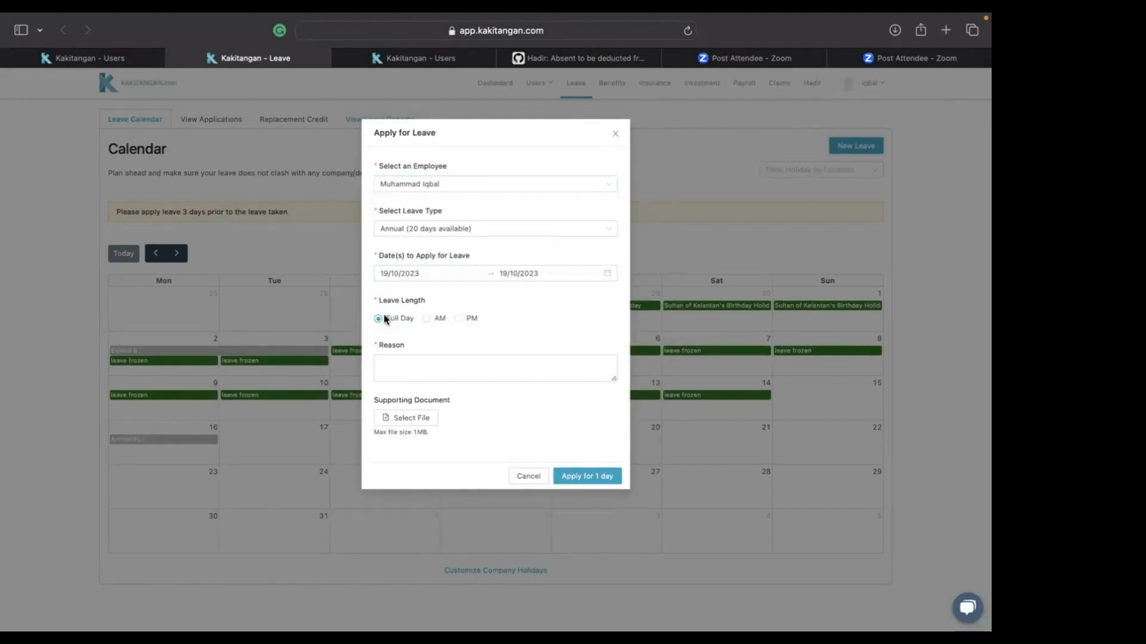
left_click(424, 364)
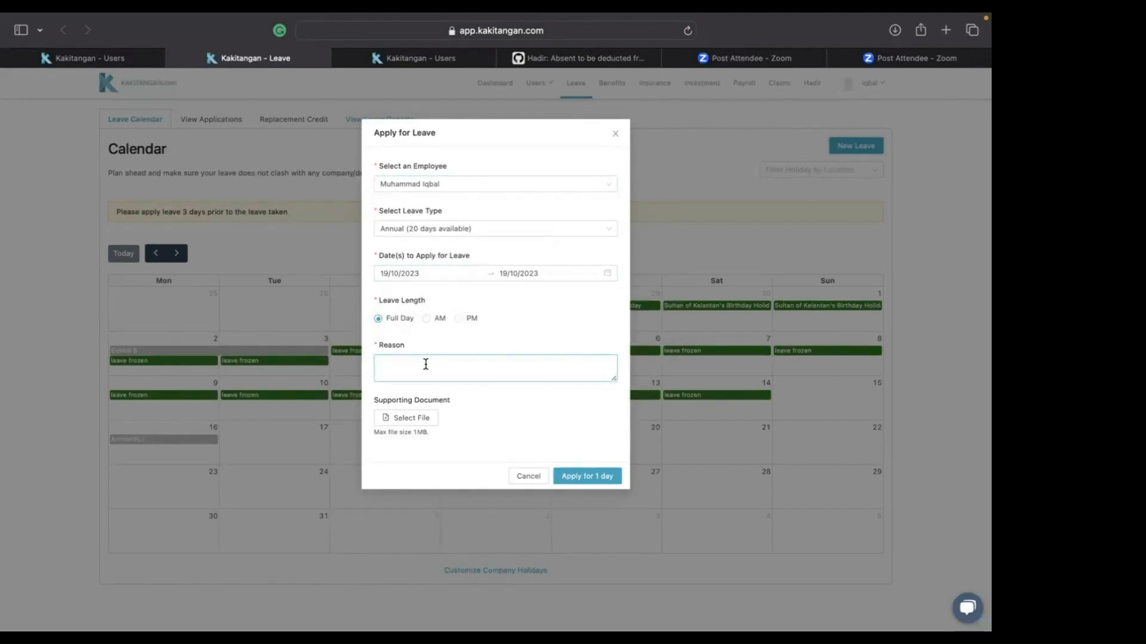
left_click(463, 209)
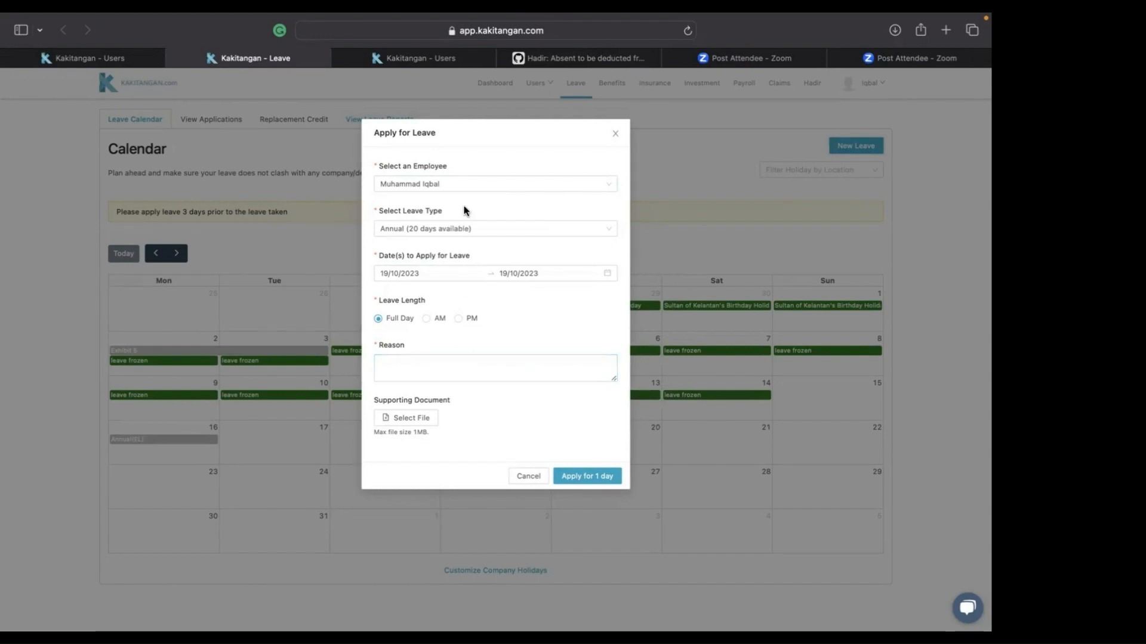
- Try to apply for one full day of Sick leave with the reason "sakit" and no supporting document
left_click(463, 235)
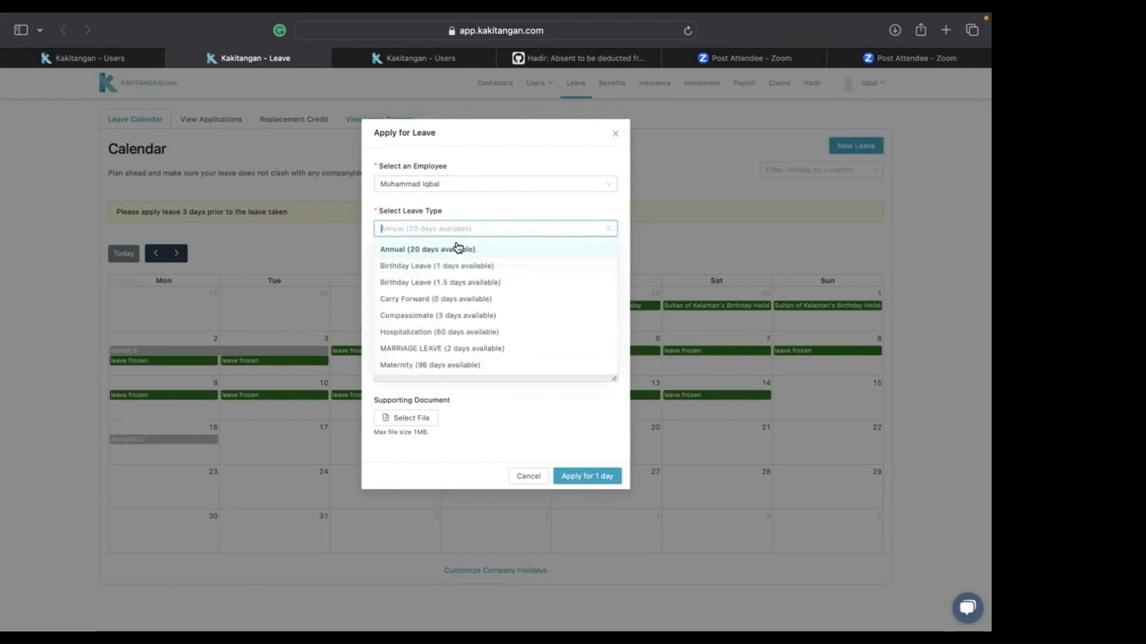
scroll(439, 316, "down", 4)
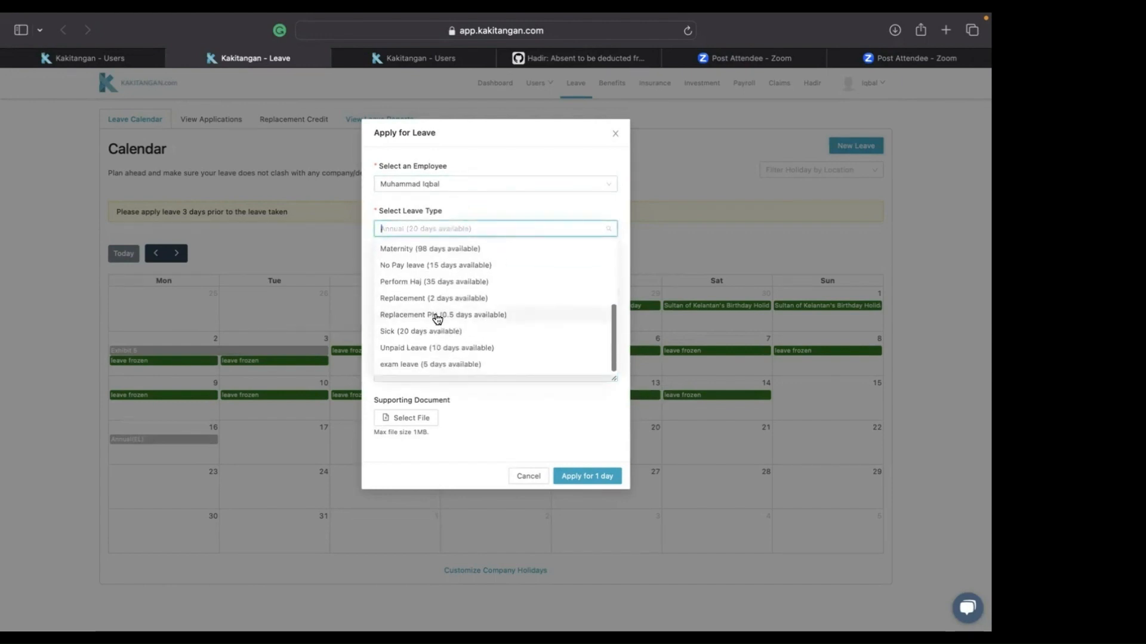
left_click(420, 333)
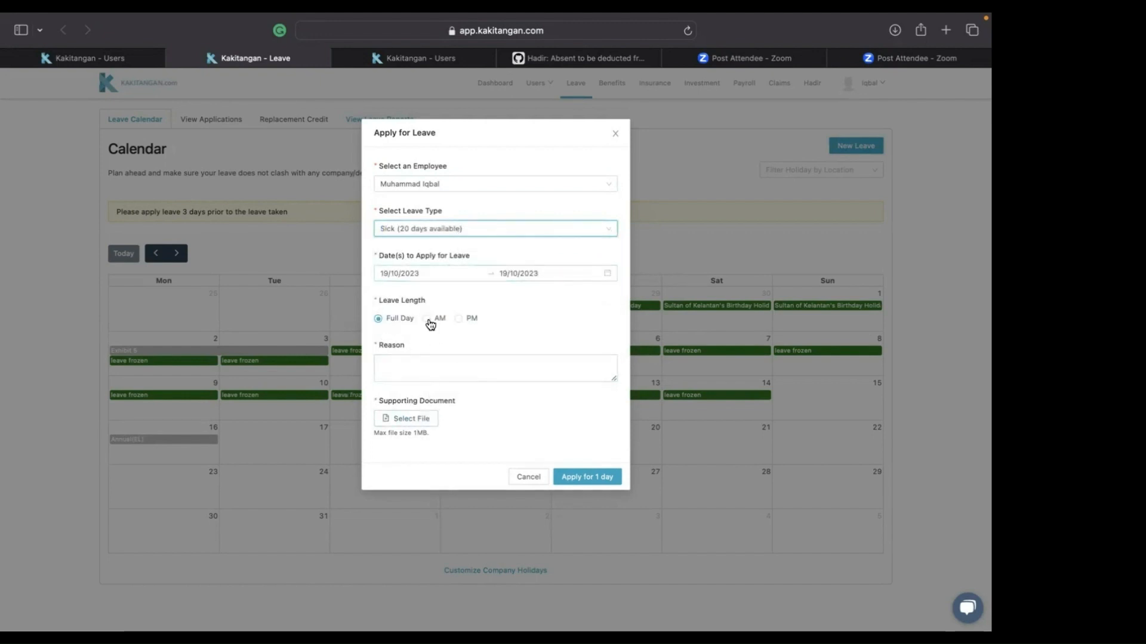
left_click(418, 365)
type("sakit")
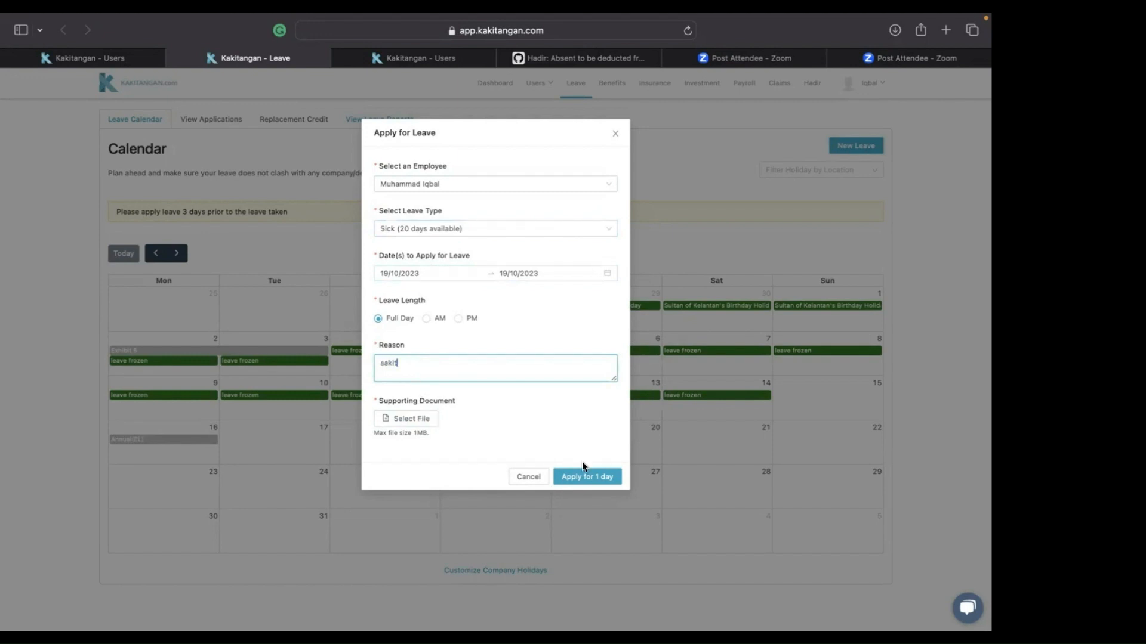
left_click(579, 478)
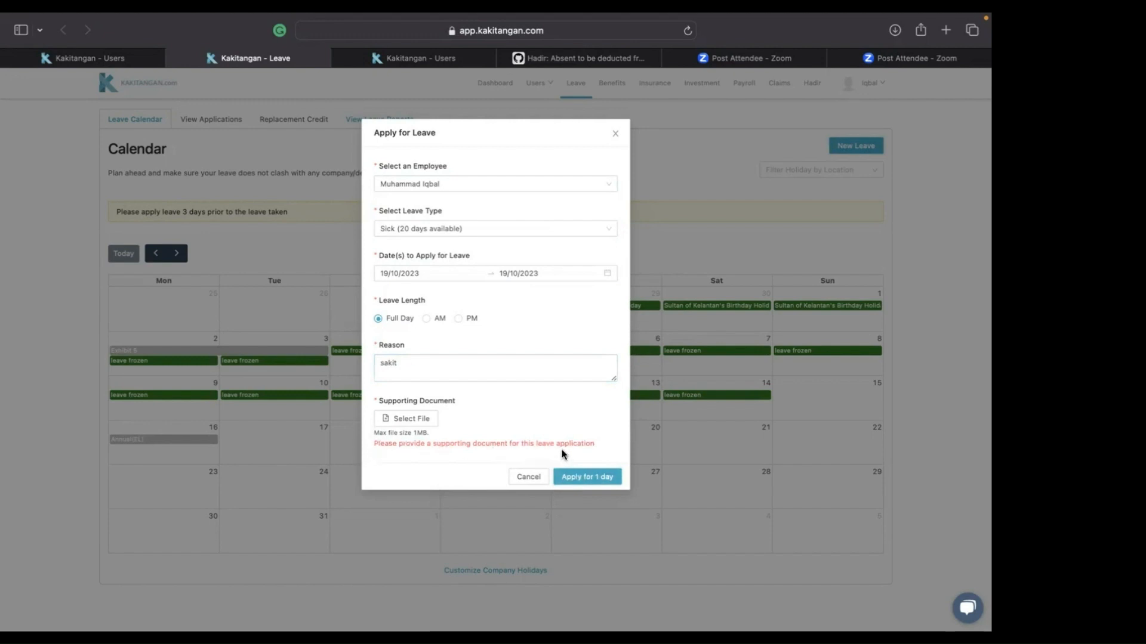
- Open the file selection for the supporting document, cancel it and close the leave application without submitting
left_click(405, 419)
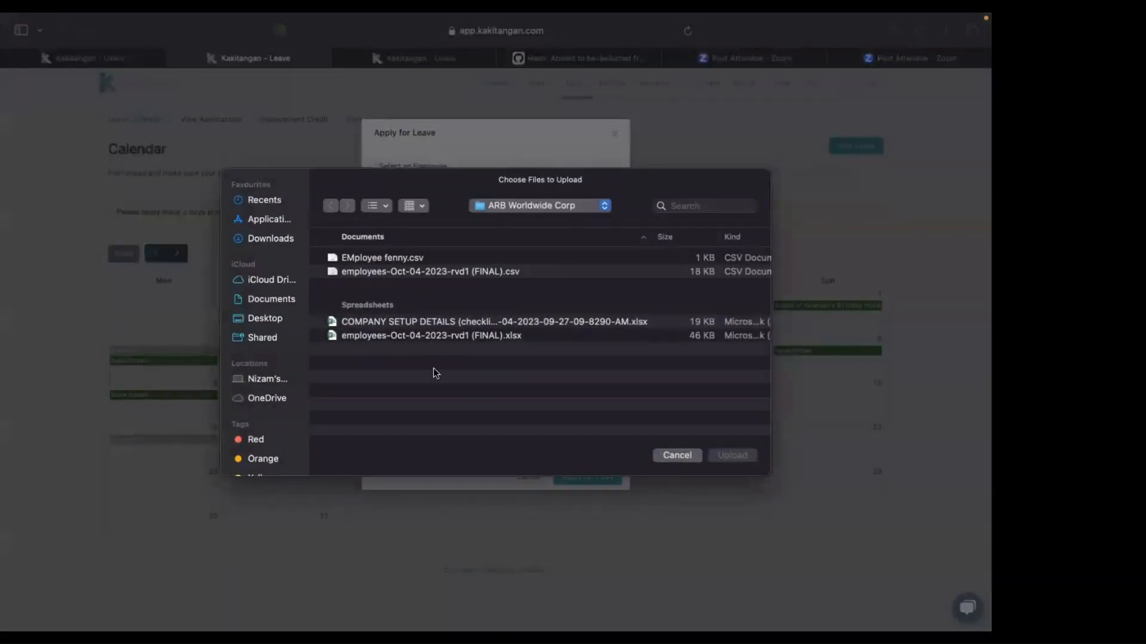
left_click(676, 456)
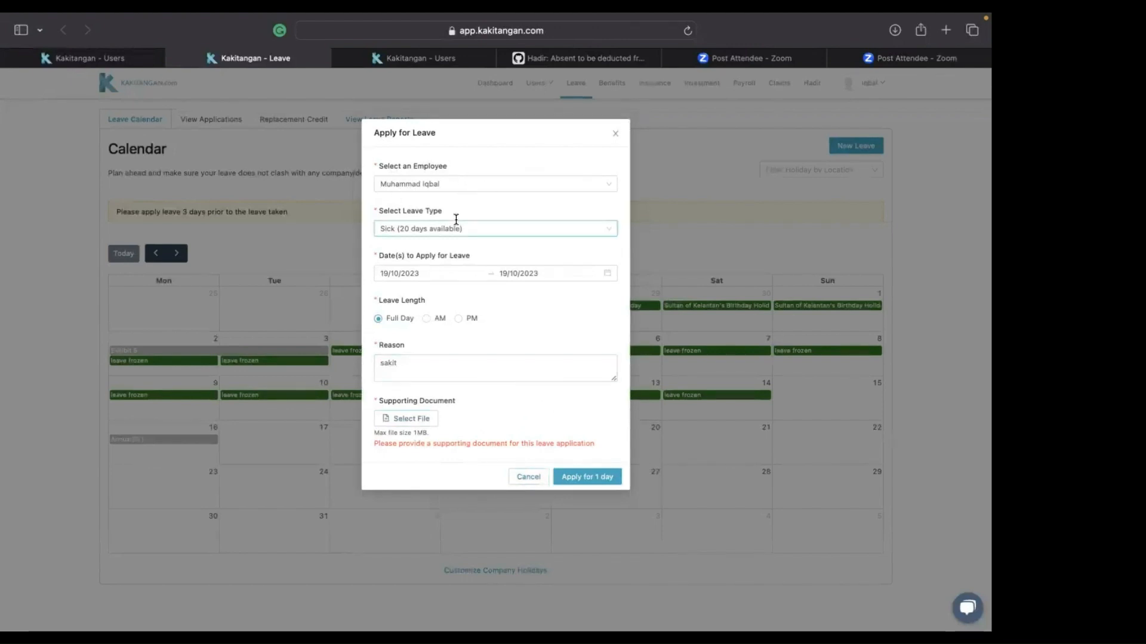
left_click(612, 137)
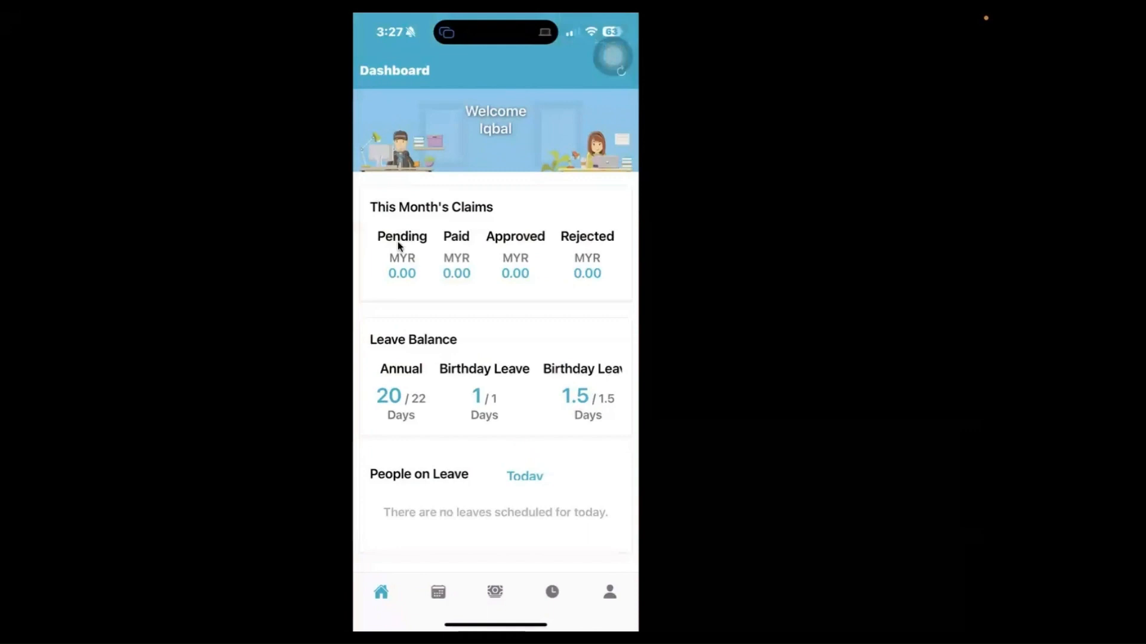
- Start a new leave application from the mobile app's leave calendar and choose Sick as the leave type
left_click(437, 597)
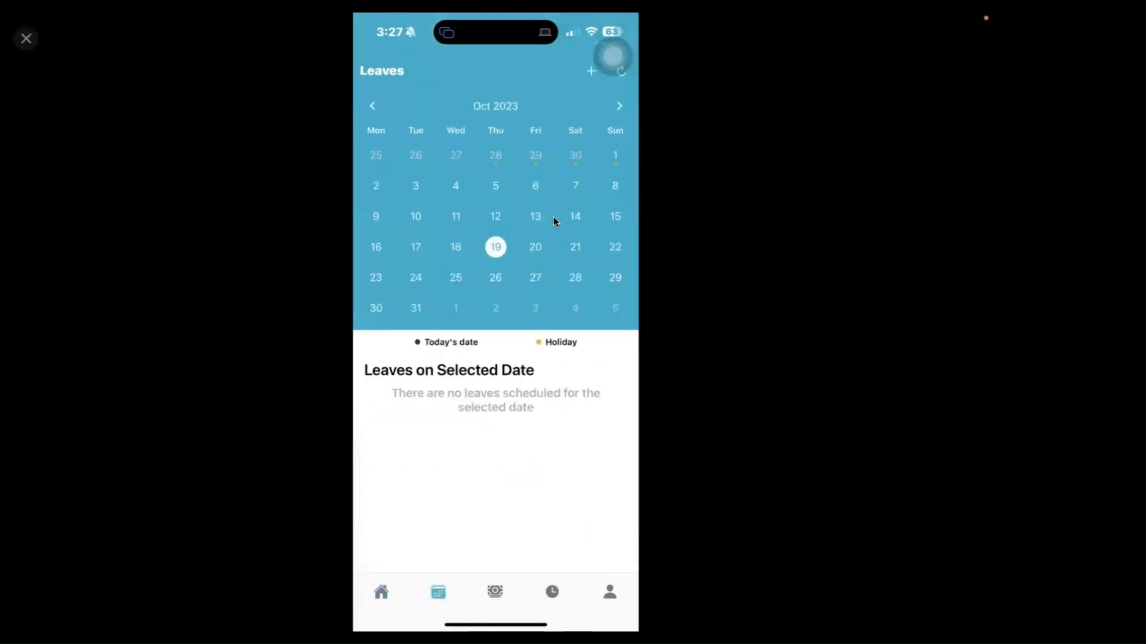
left_click(590, 71)
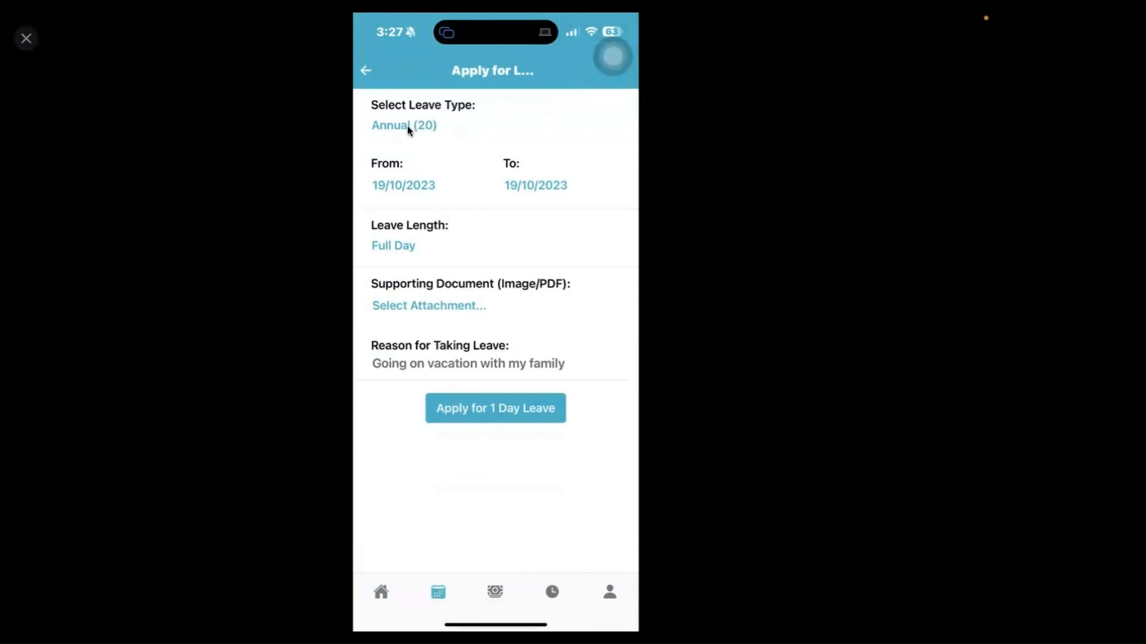
left_click(407, 127)
left_click(394, 485)
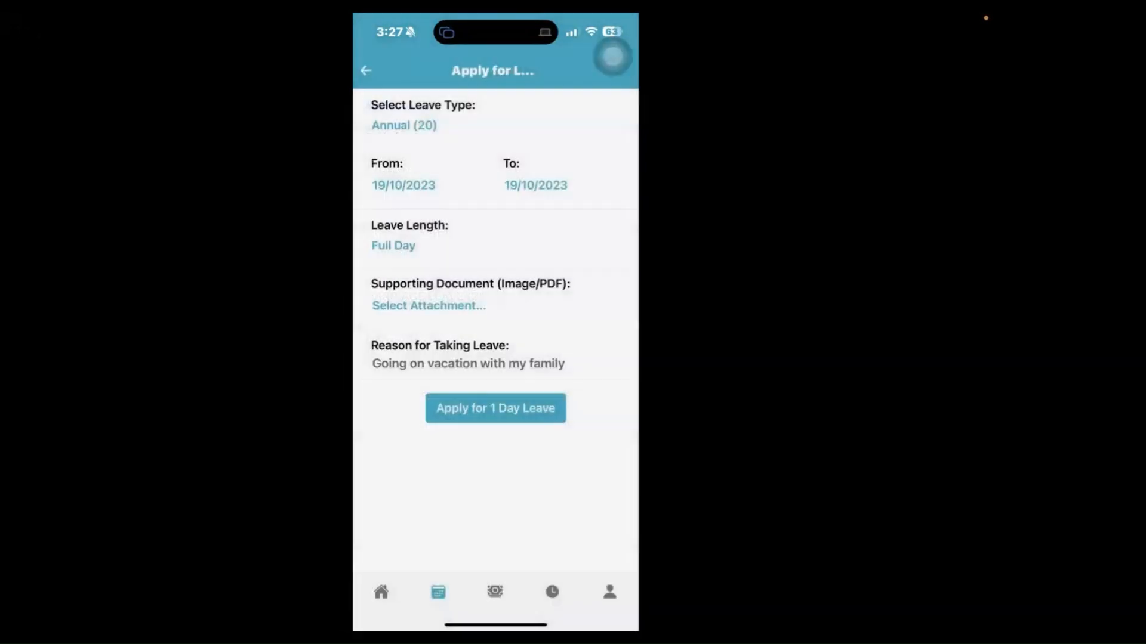
- Allow camera access and attach a newly taken photo as the supporting document of the sick leave application
left_click(407, 307)
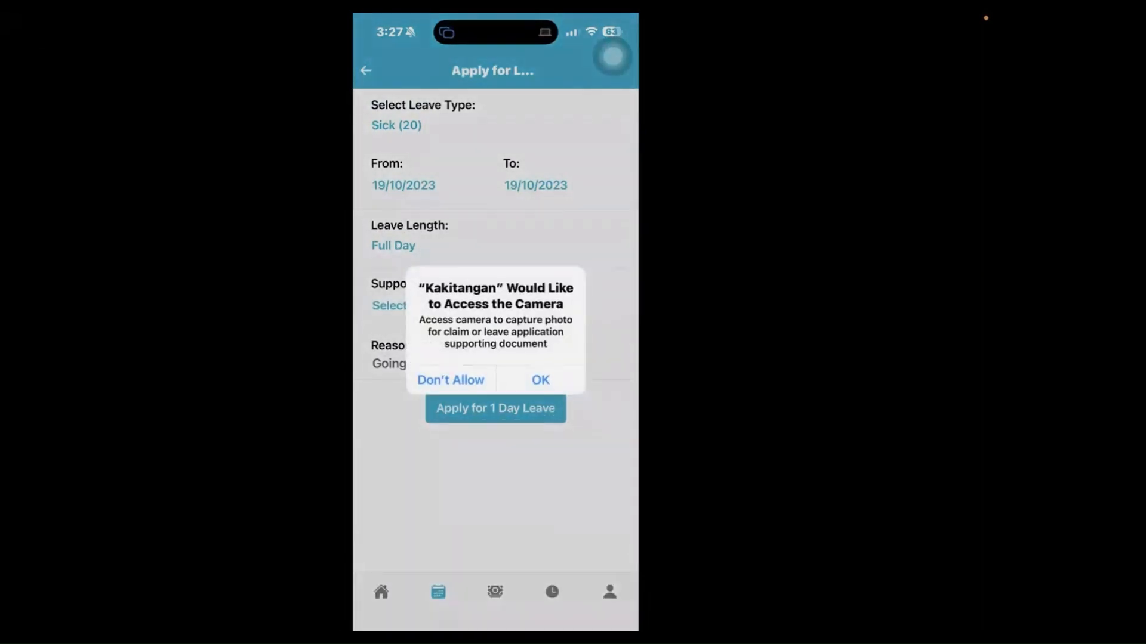
left_click(540, 380)
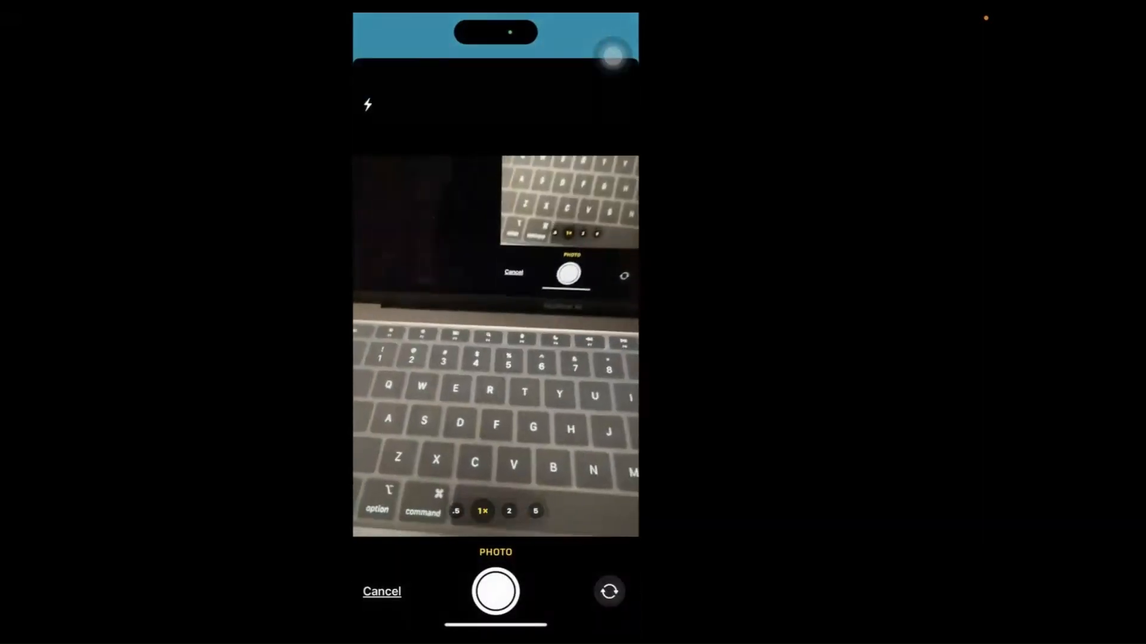
left_click(496, 592)
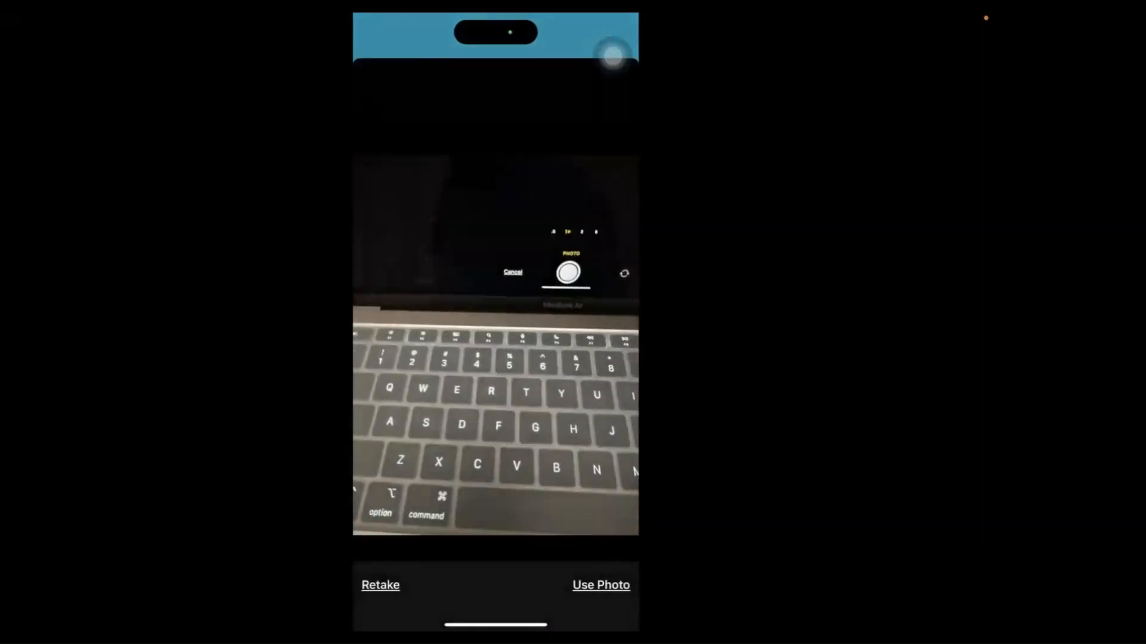
left_click(601, 585)
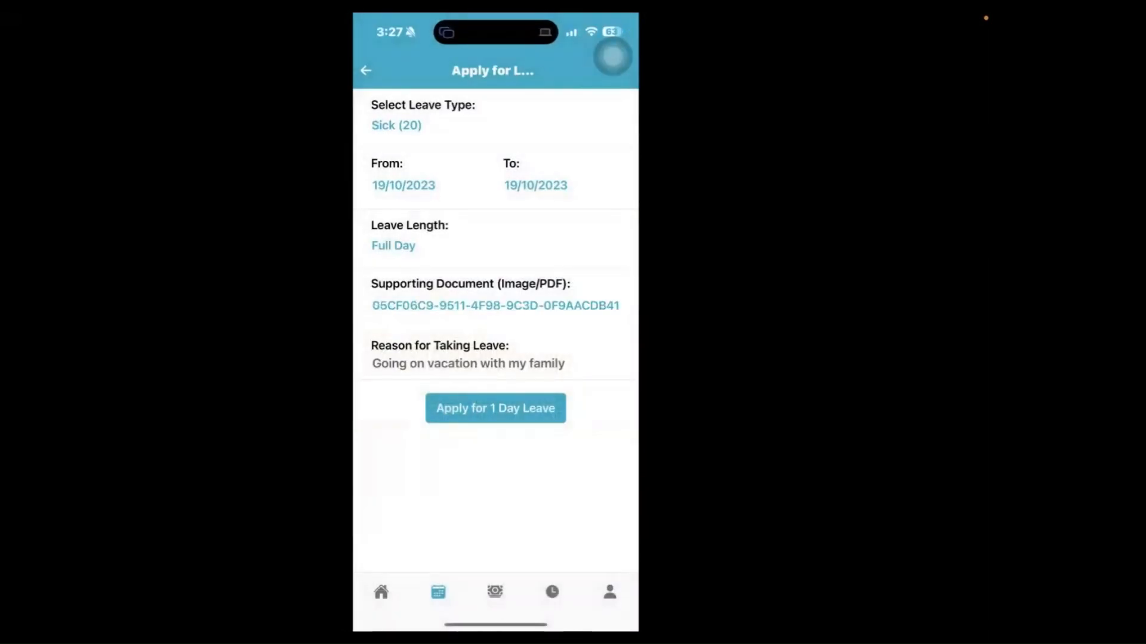
- Give "Sakit" as the reason for taking leave and submit the one-day sick leave application
left_click(496, 409)
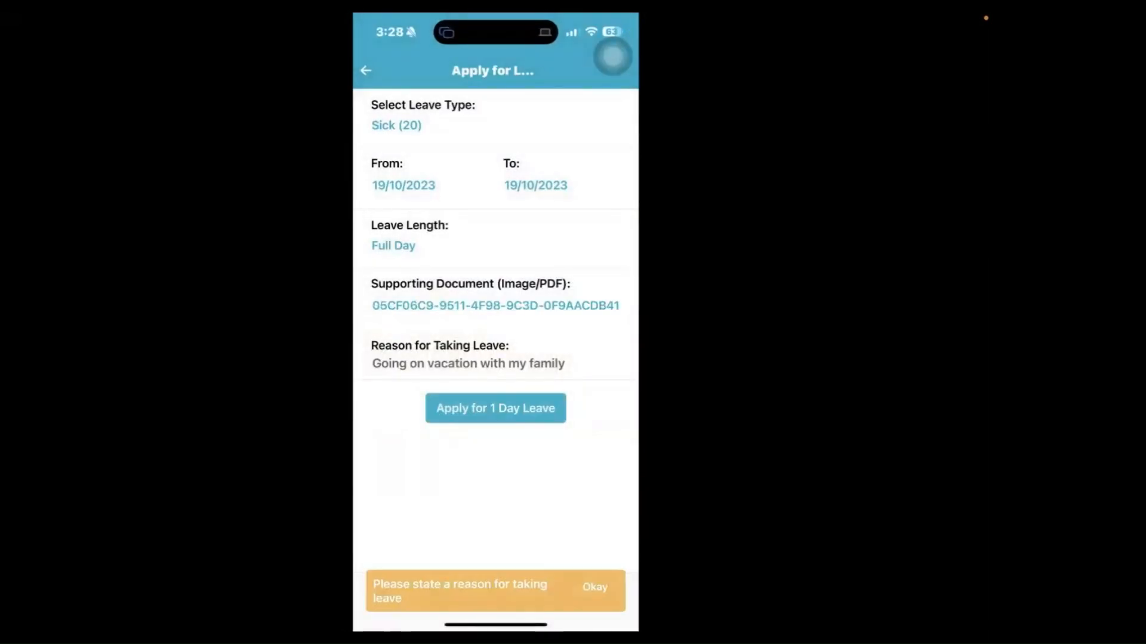
left_click(468, 364)
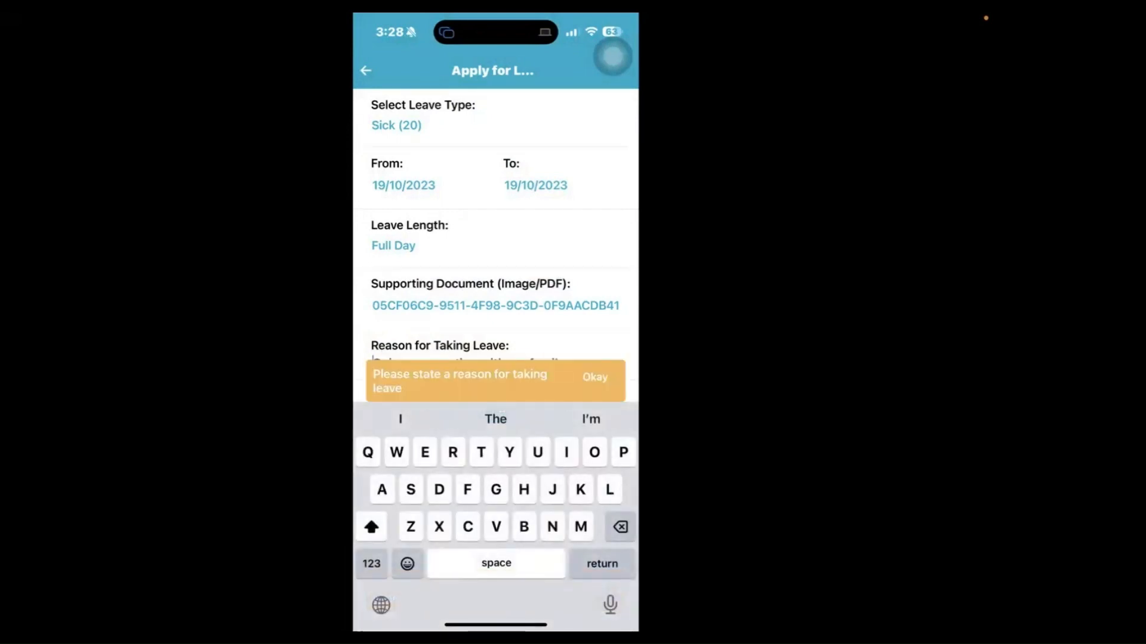
type("Sakit")
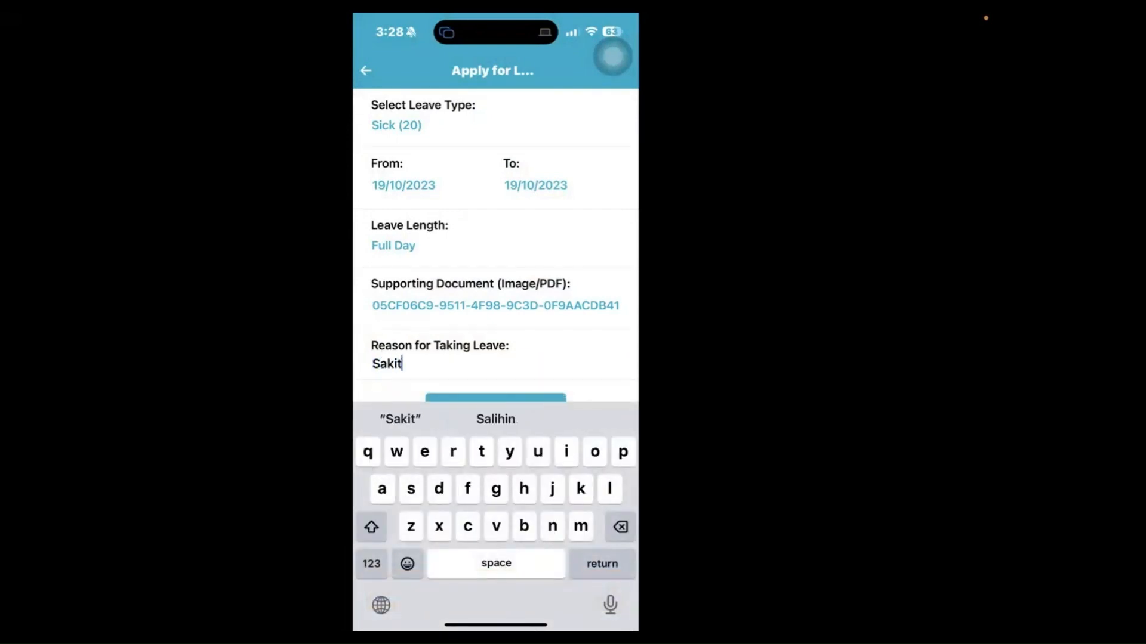
left_click(388, 363)
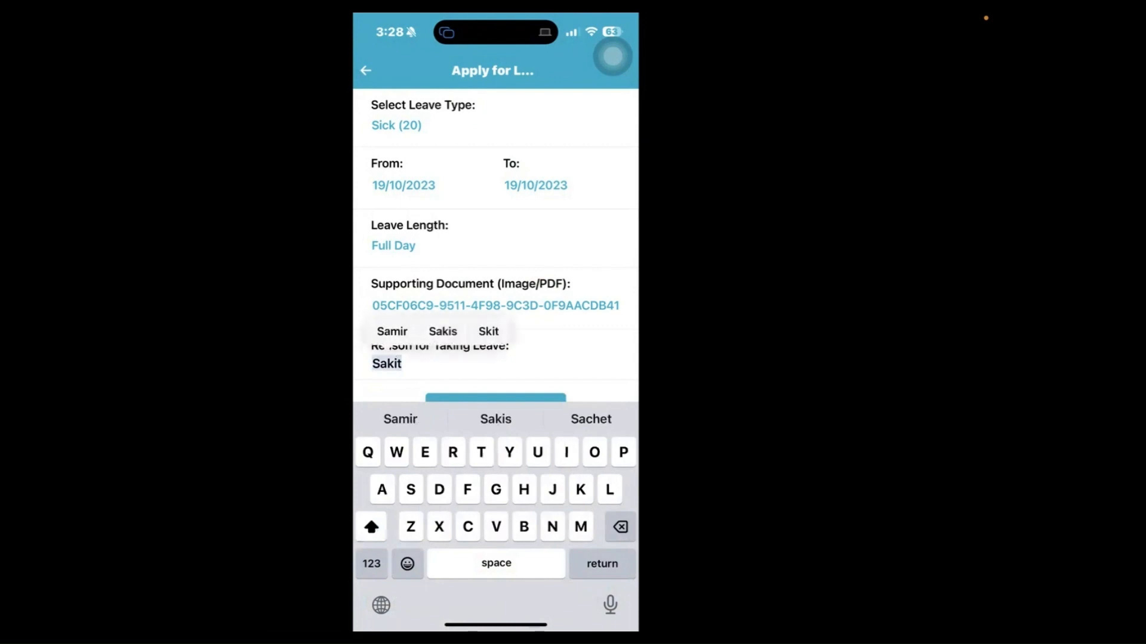
left_click(514, 358)
left_click(495, 409)
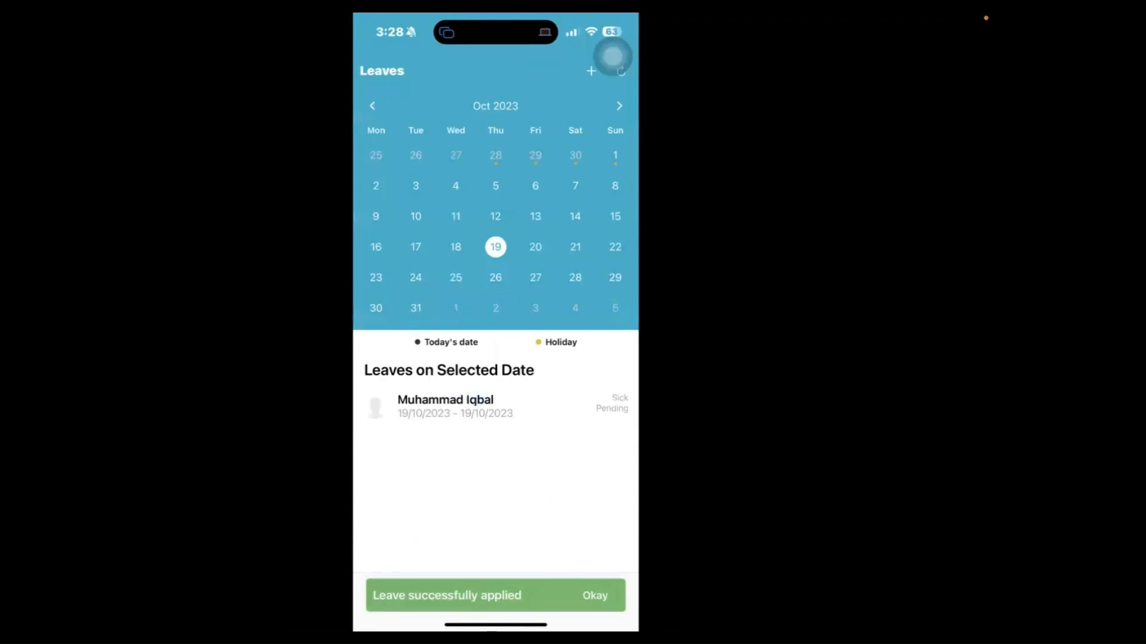
- Switch to Outlook and examine the annual leave request e-mail, including its leave details and the approve and reject options
key("super+Tab")
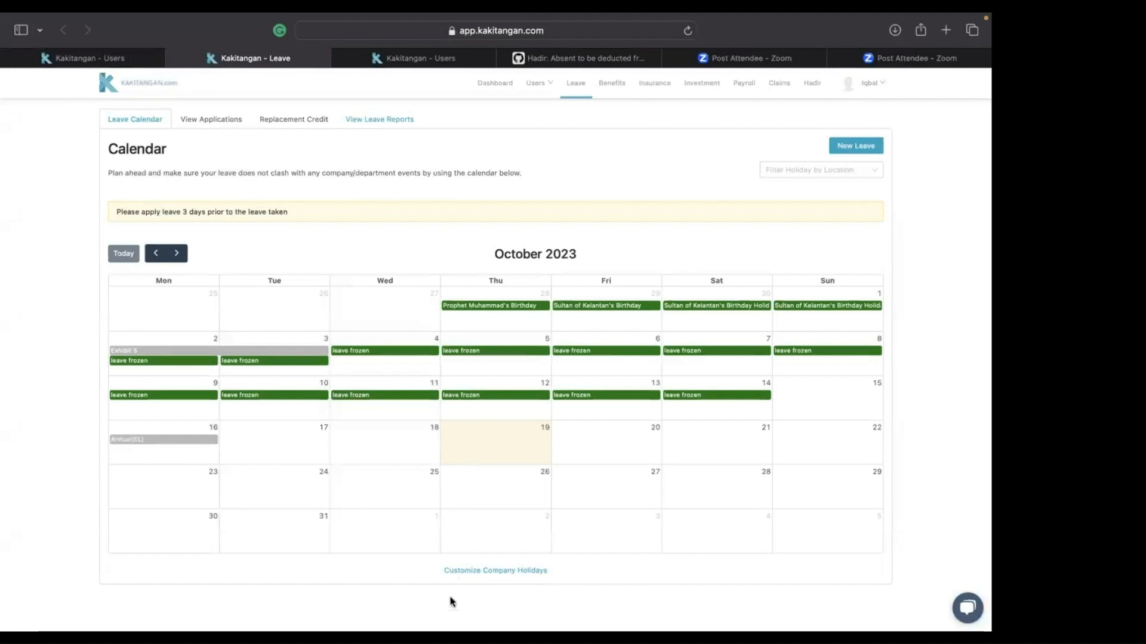
mouse_move(464, 599)
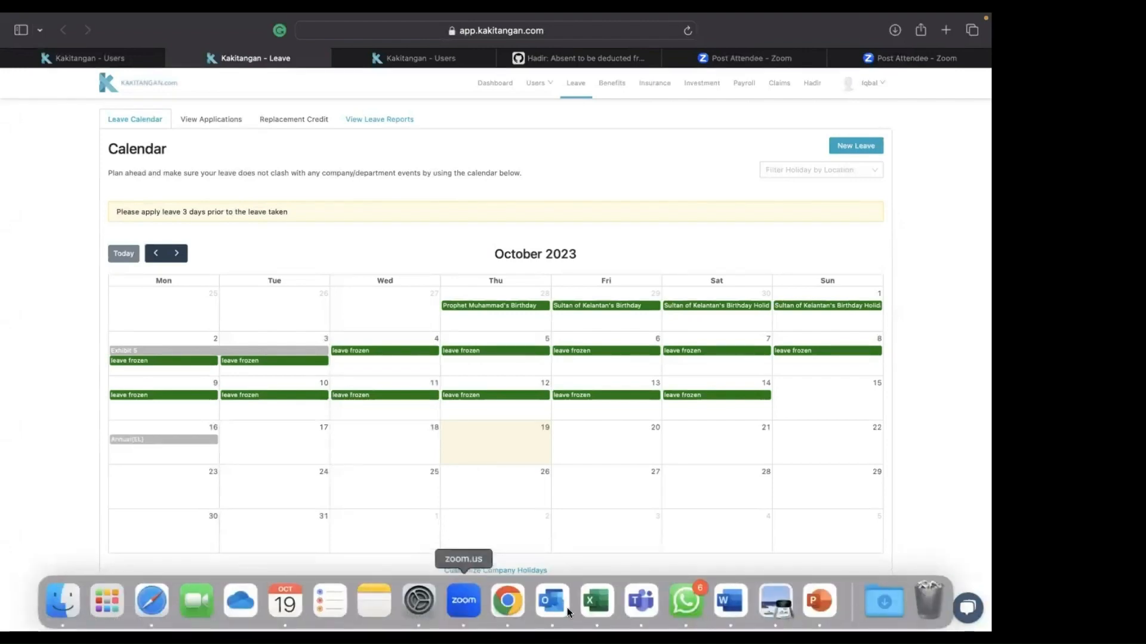
left_click(540, 605)
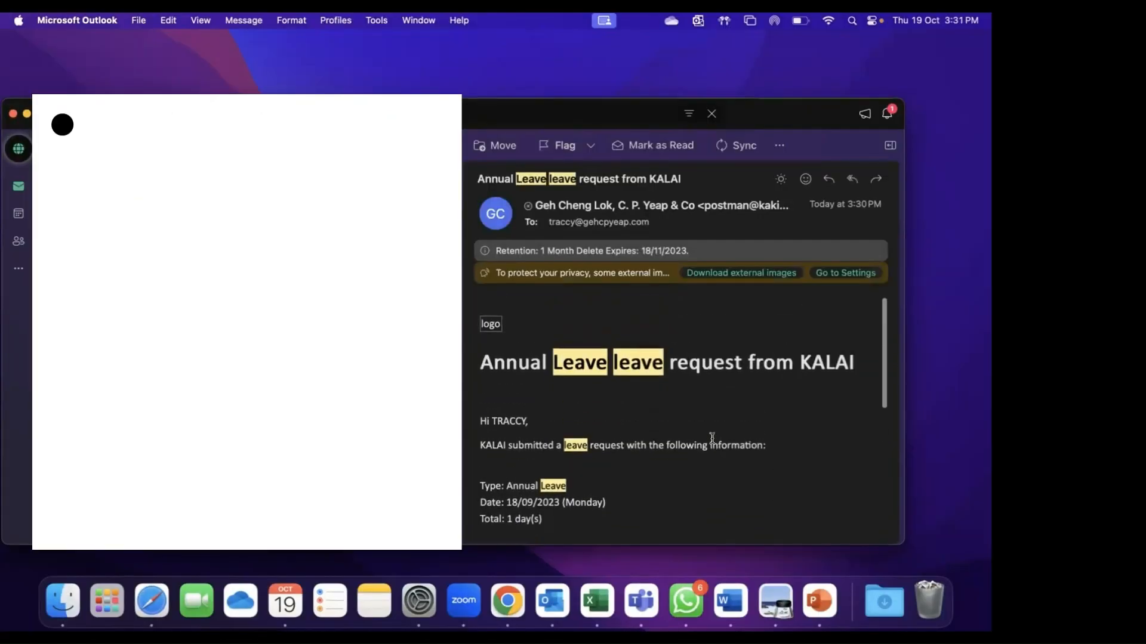
scroll(743, 433, "down", 4)
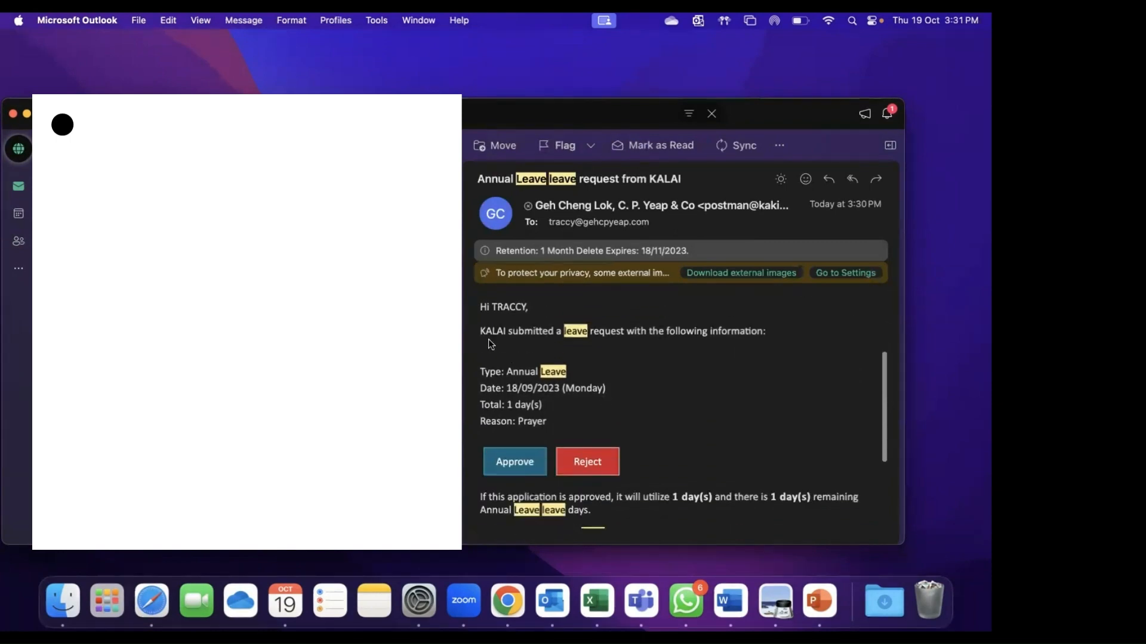
scroll(721, 435, "down", 6)
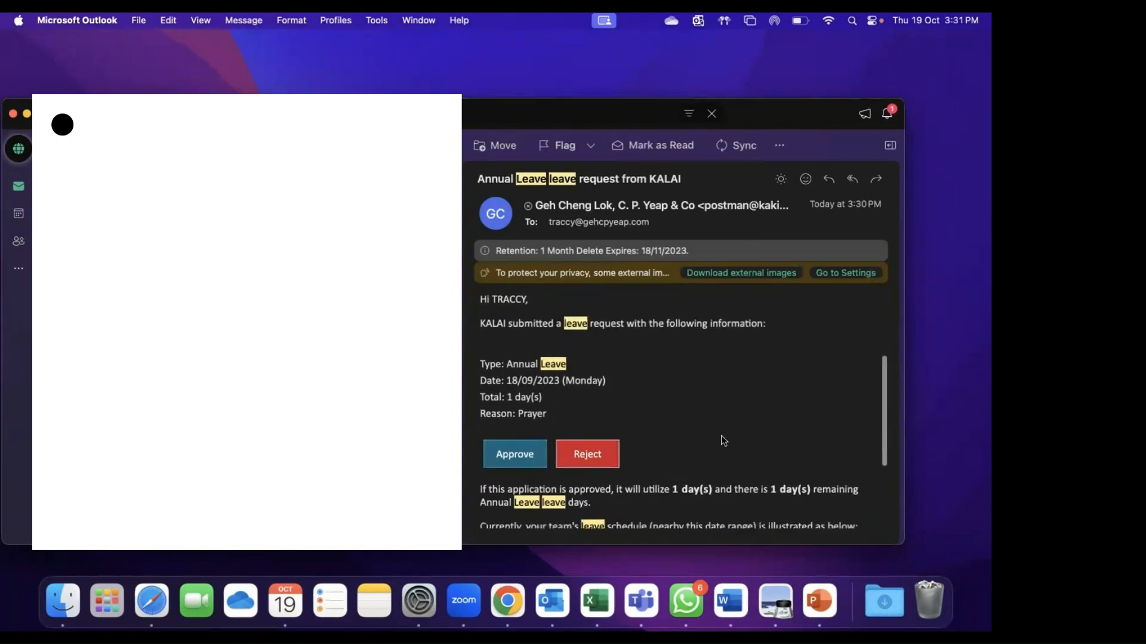
scroll(721, 435, "up", 5)
scroll(716, 439, "up", 1)
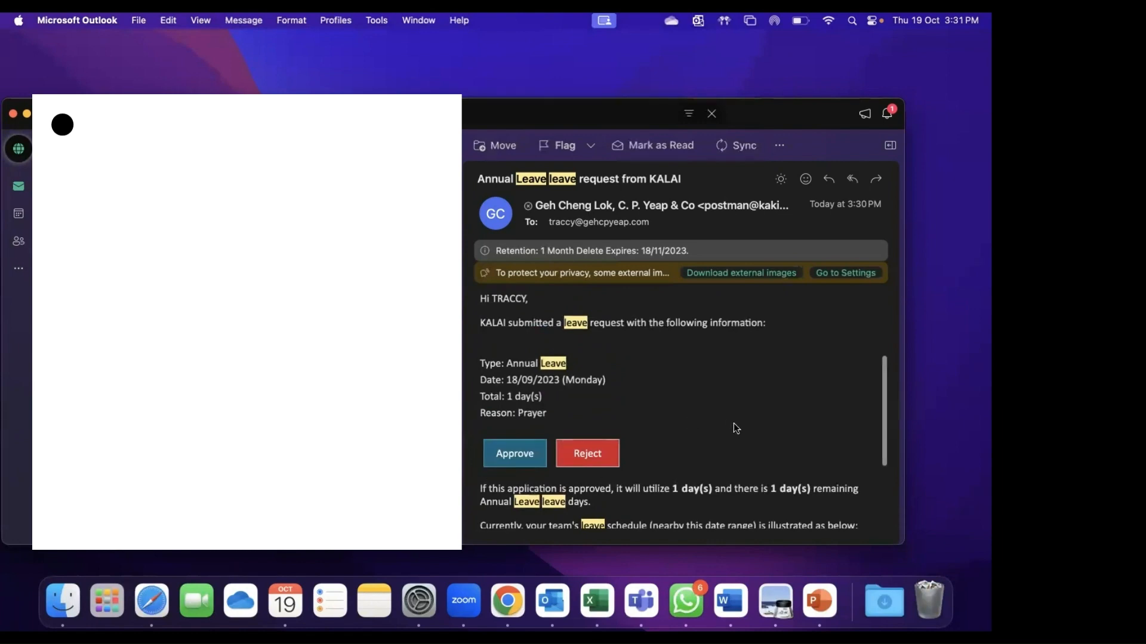
scroll(734, 425, "down", 5)
scroll(725, 367, "up", 8)
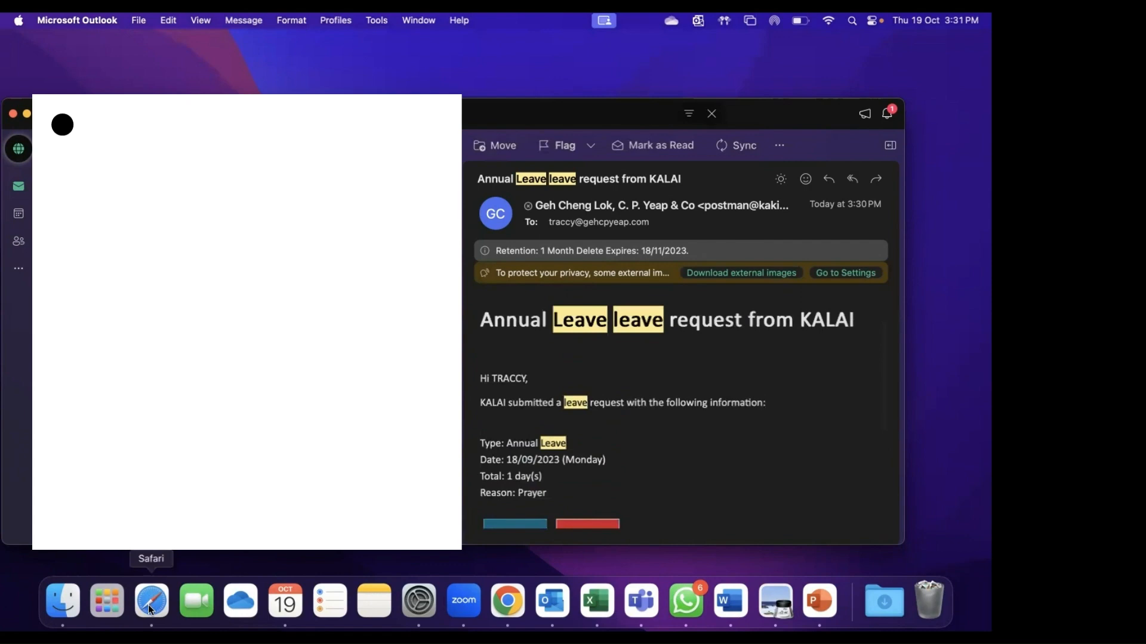
scroll(627, 379, "up", 2)
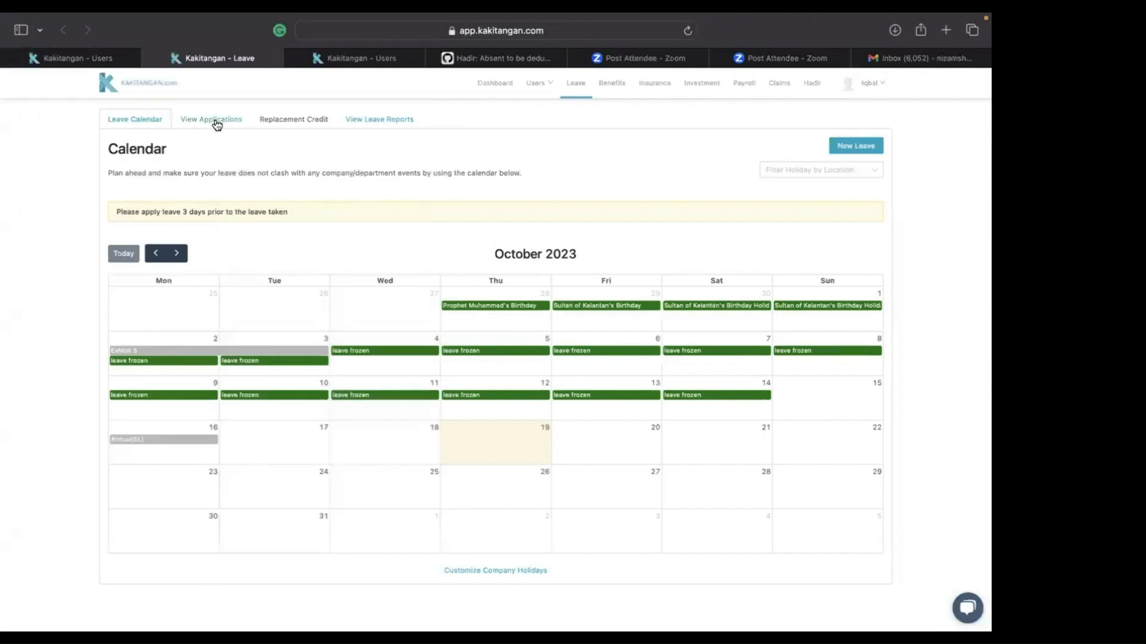
- Withdraw the pending sick leave of 19/10/2023 with the reason "Sakit" from the web list of leave applications
left_click(204, 131)
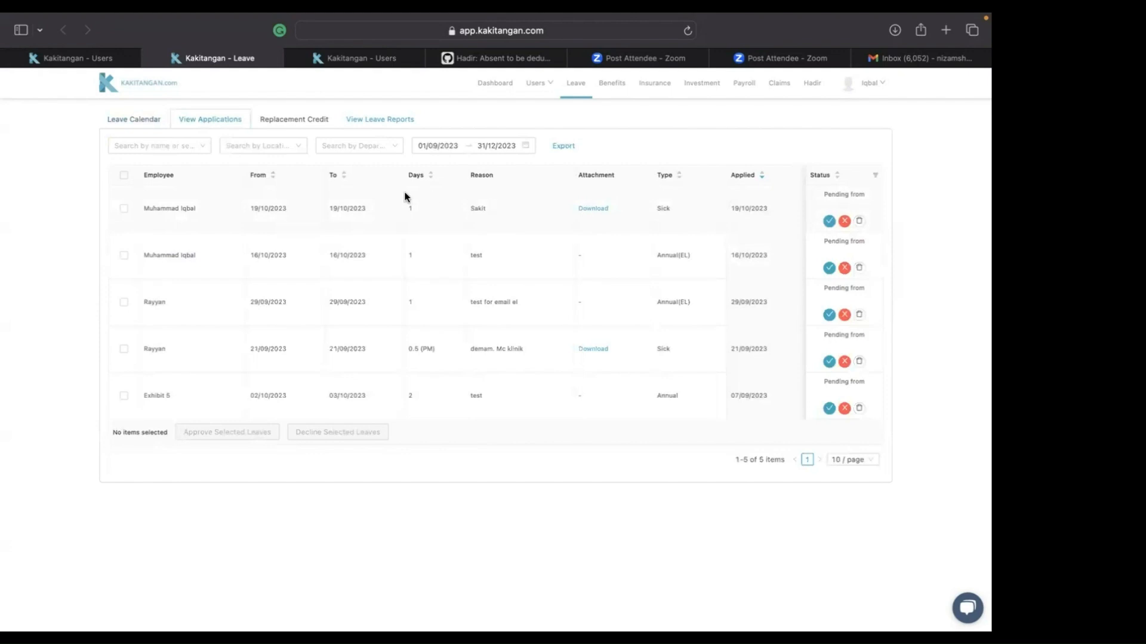
scroll(640, 214, "right", 1)
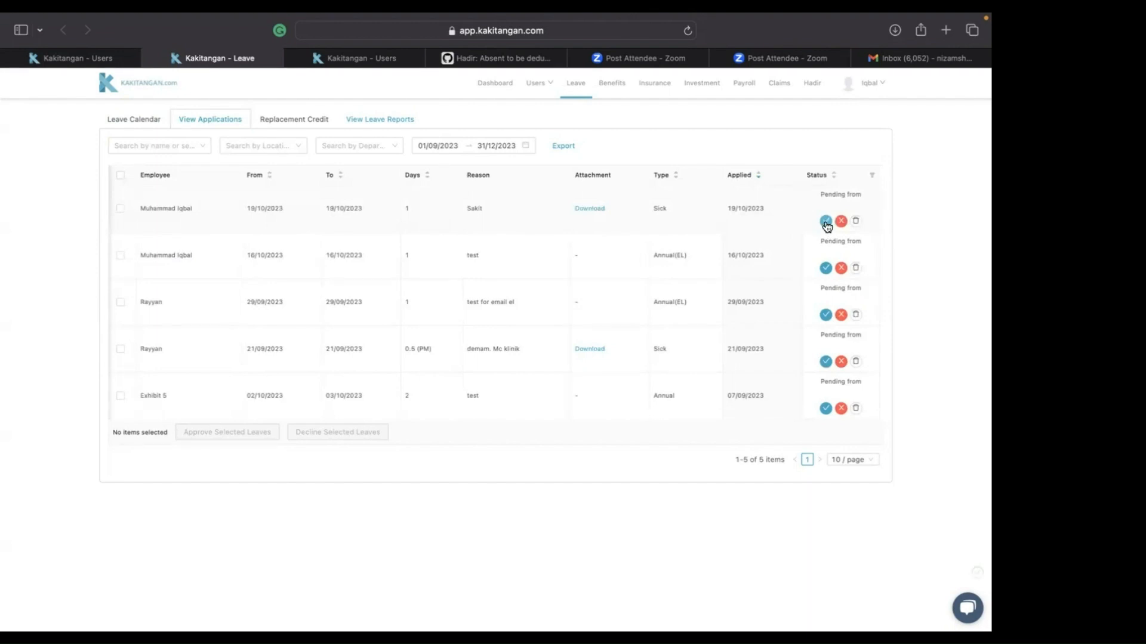
left_click(825, 222)
left_click(856, 221)
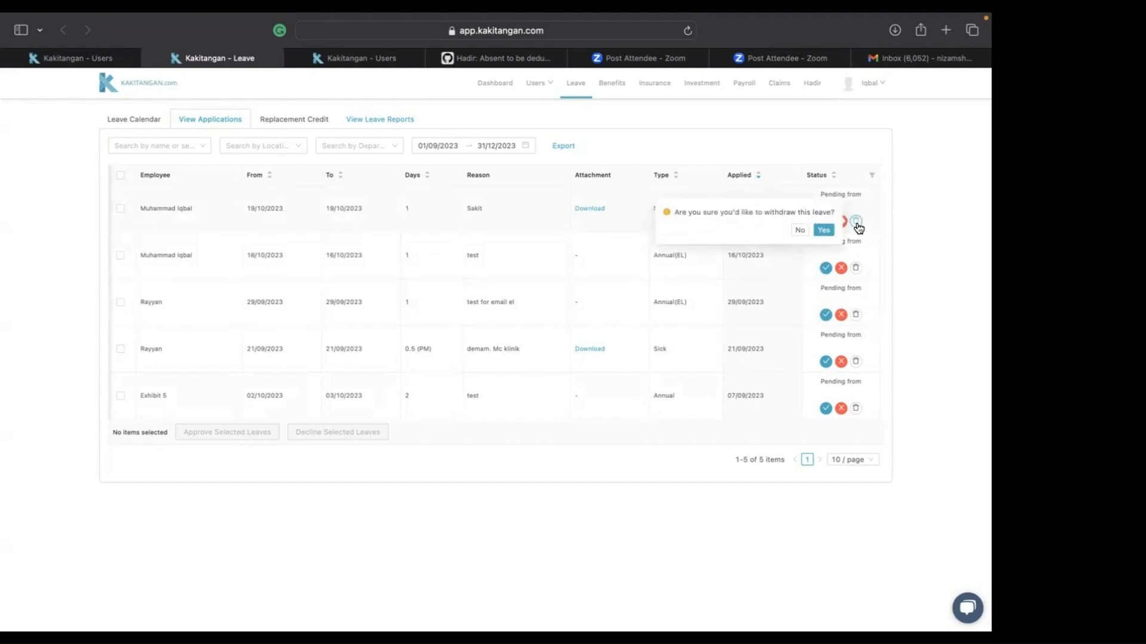
left_click(825, 229)
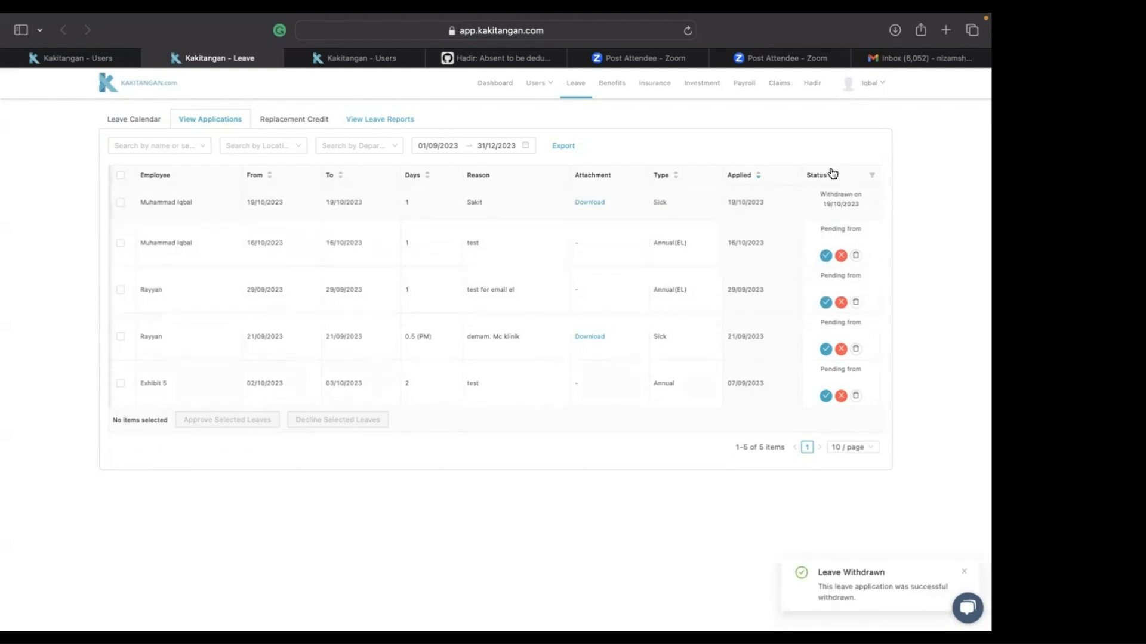
- Start a replacement credit application and set both its start and end date to 14/10/2023
left_click(294, 119)
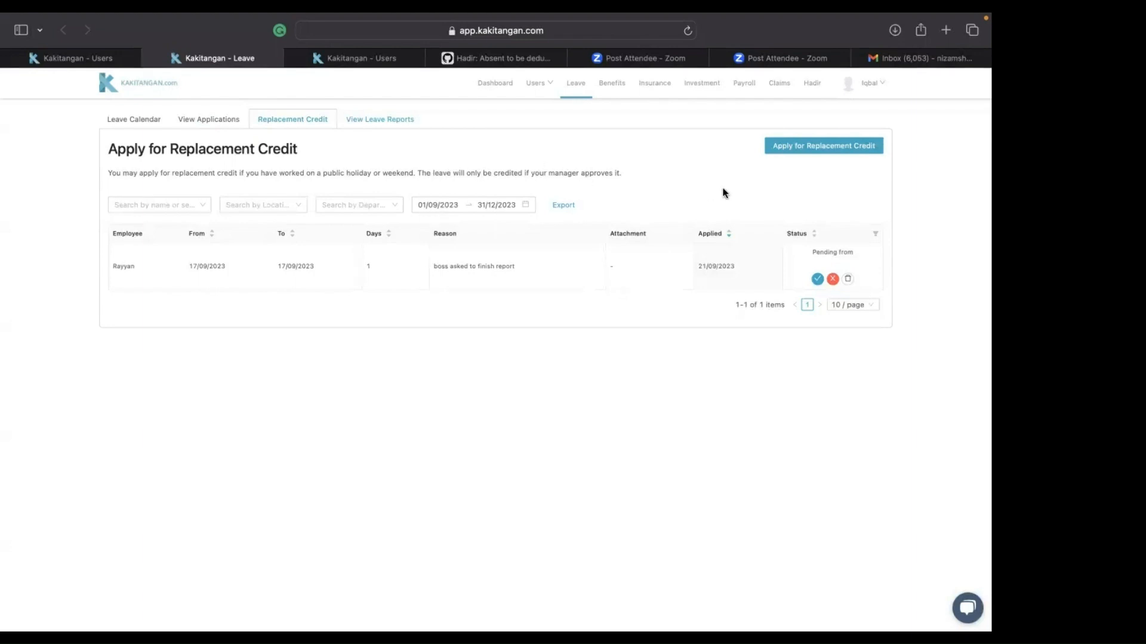
left_click(821, 148)
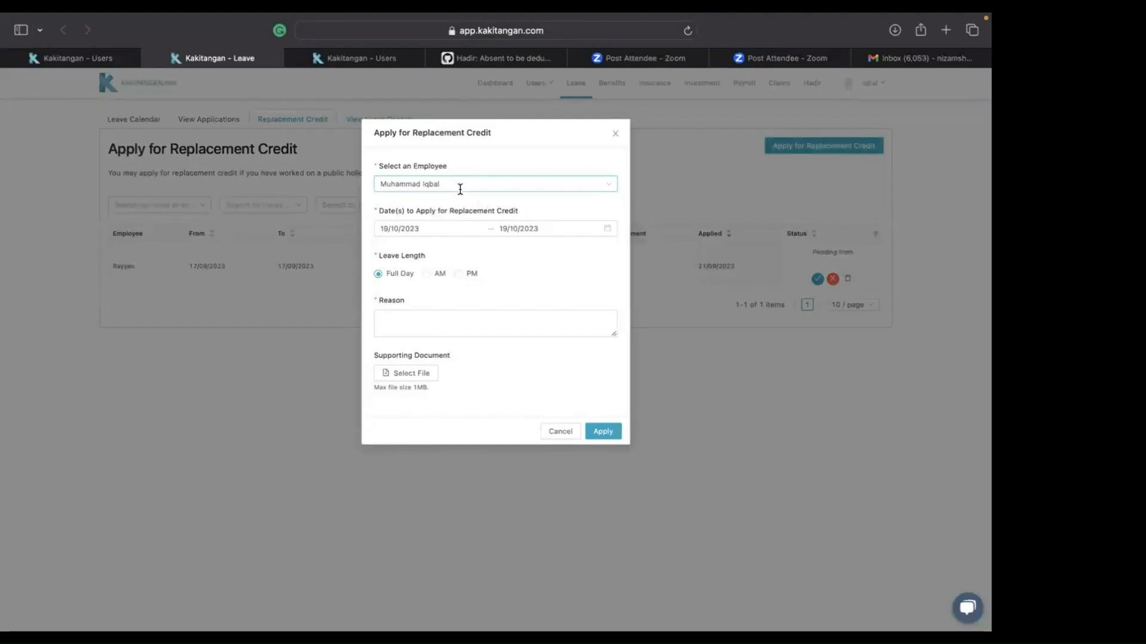
left_click(437, 231)
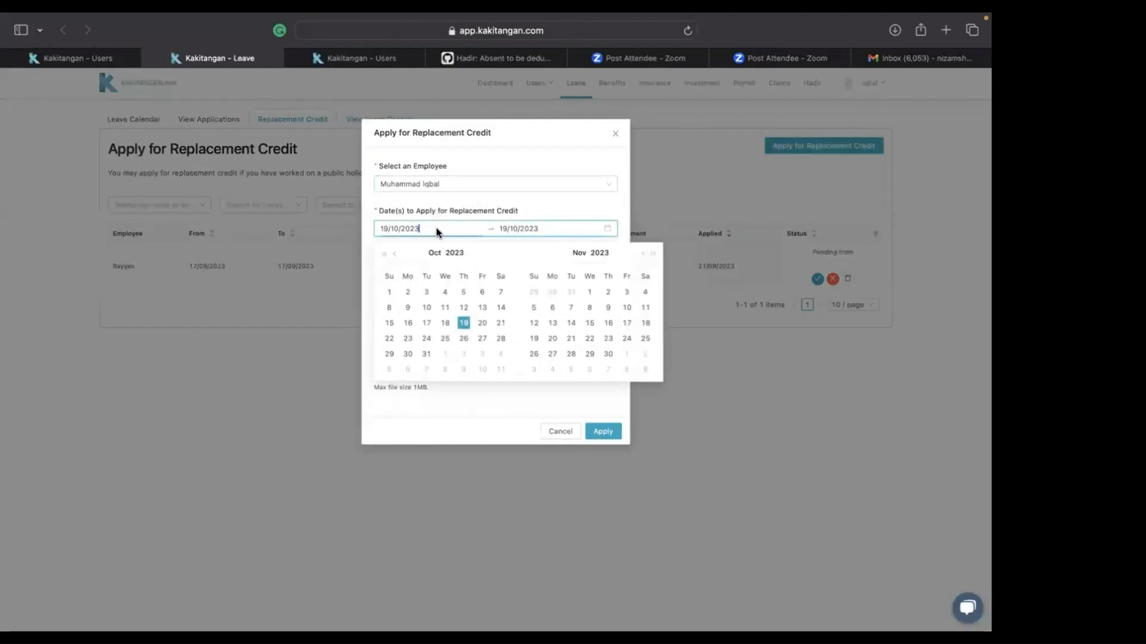
left_click(501, 308)
left_click(515, 230)
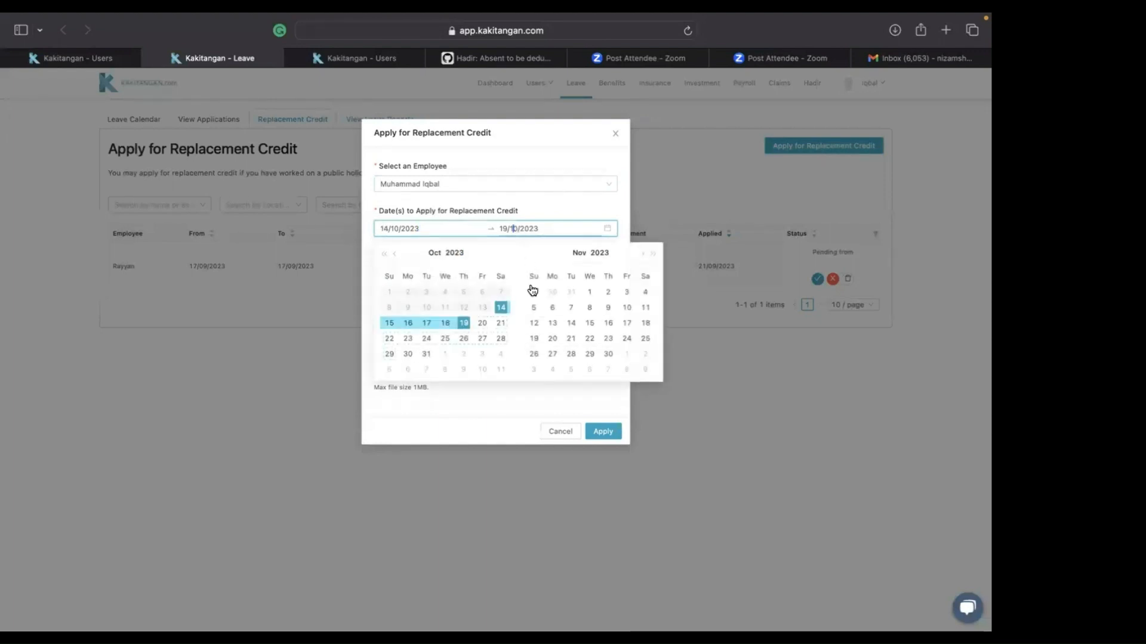
left_click(502, 309)
- Enter "cuti ganti ut kerja waktu off day" as the reason and submit the full-day replacement credit application
left_click(400, 321)
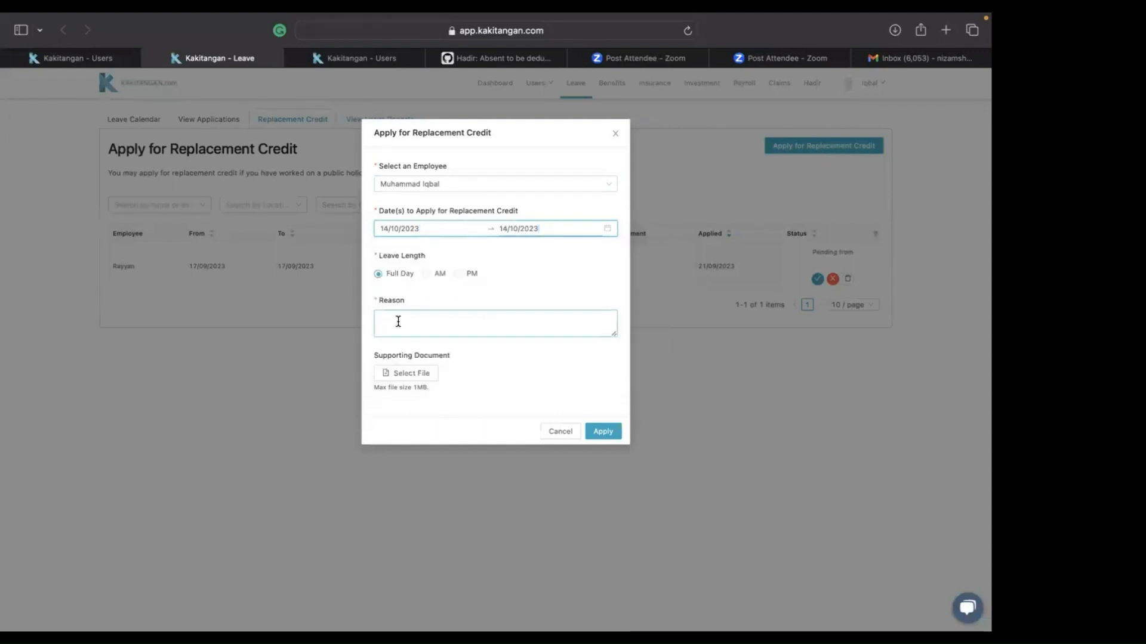
type("kerja")
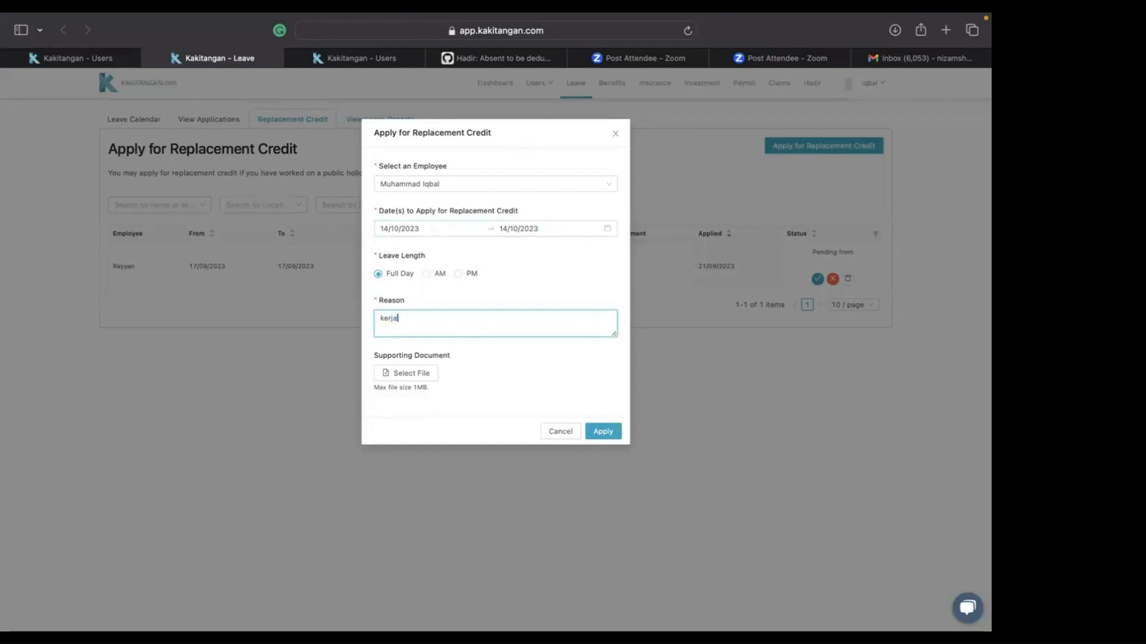
type("r")
key("BackSpace")
key("BackSpace")
key("BackSpace")
type("cuti ganti ut kerja waktu")
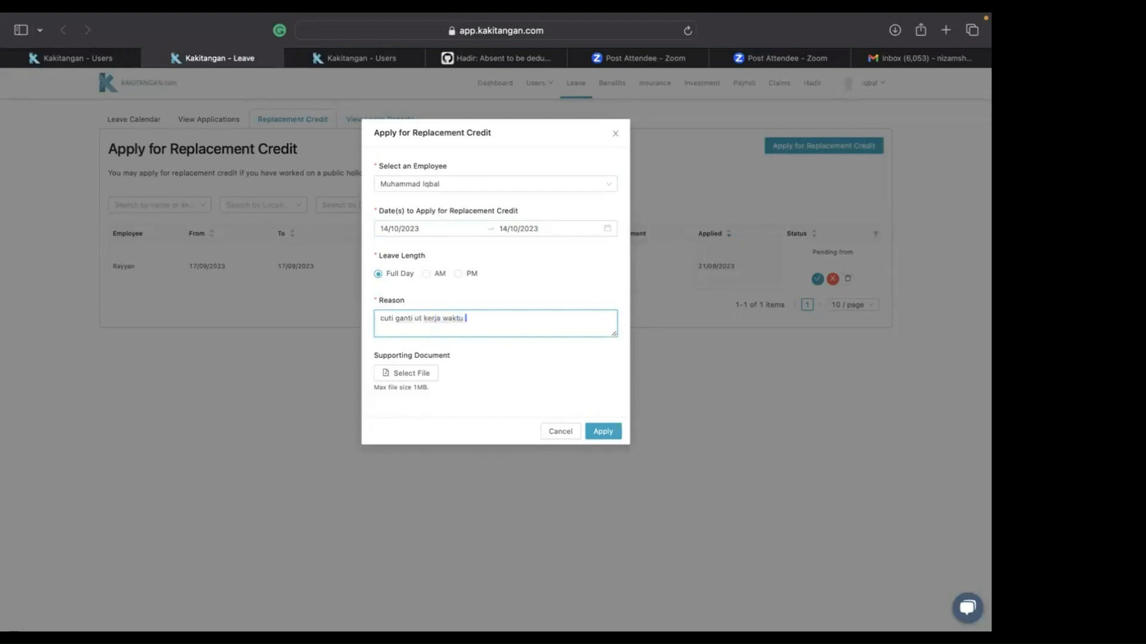
type(" off f")
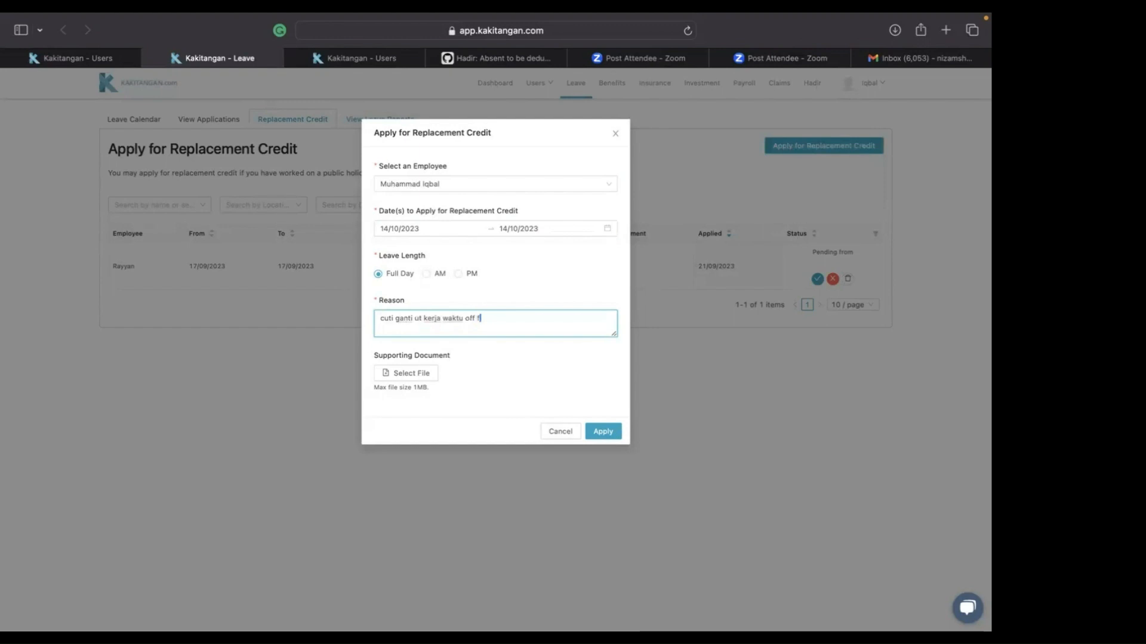
key("BackSpace")
key("BackSpace")
key("BackSpace")
type("day")
left_click(600, 435)
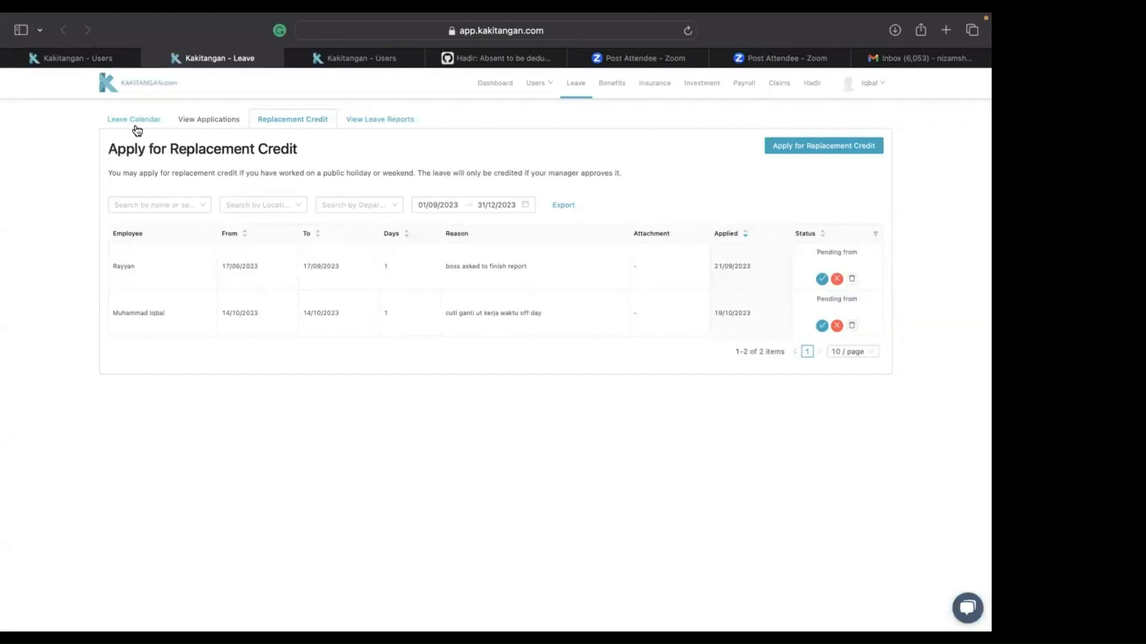
left_click(112, 62)
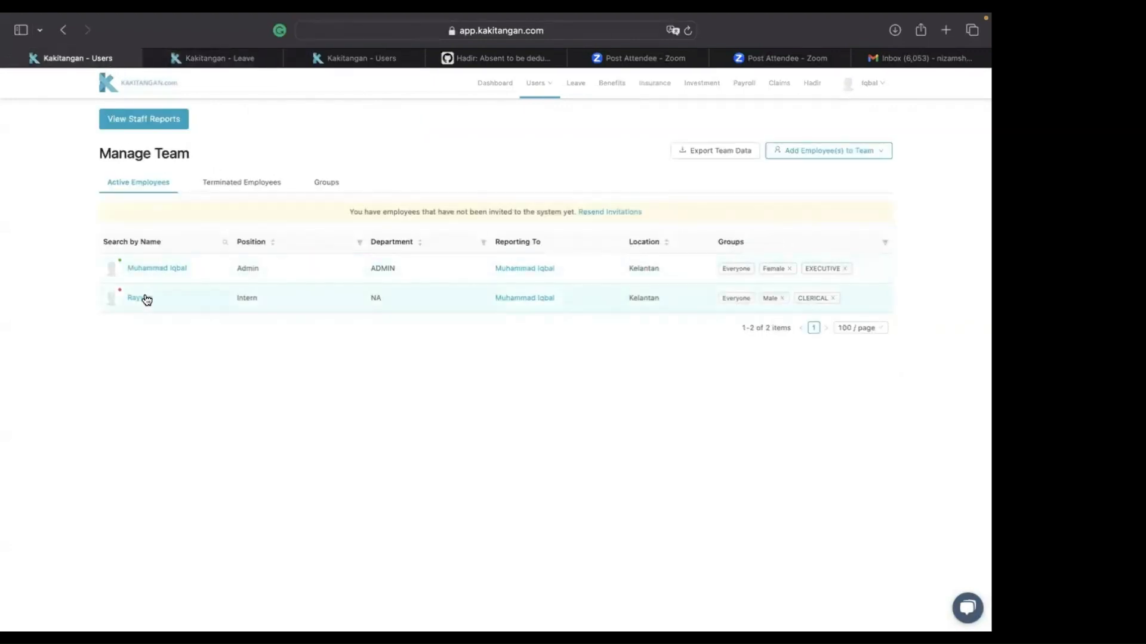
left_click(185, 56)
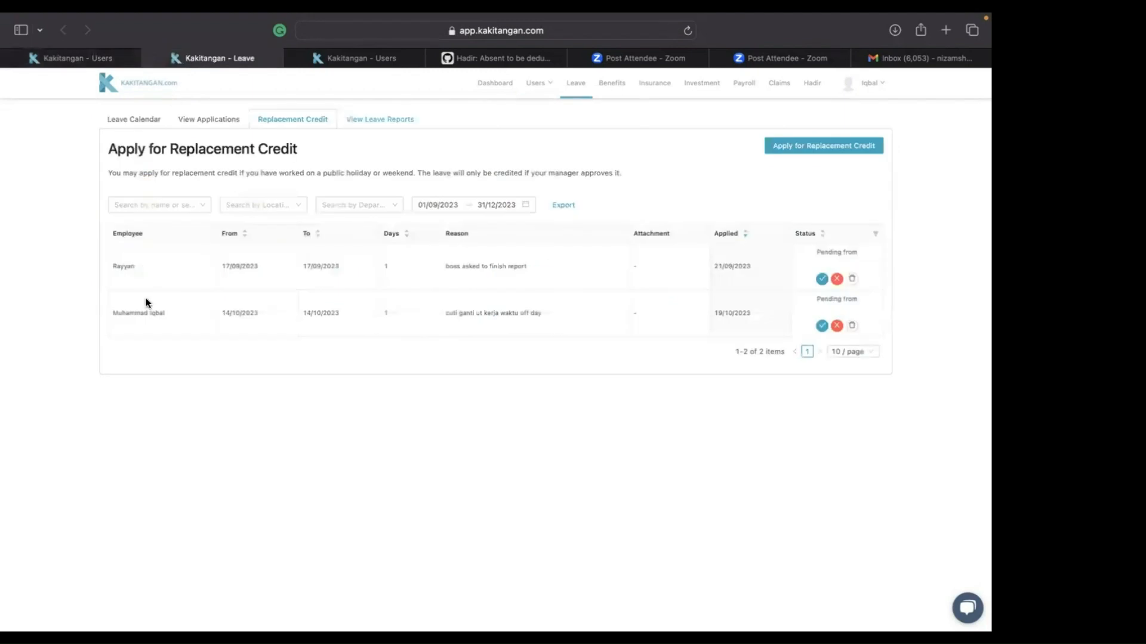
- Open the Admin employee's profile from the team list and examine the leave balances, including the Replacement balance
left_click(114, 58)
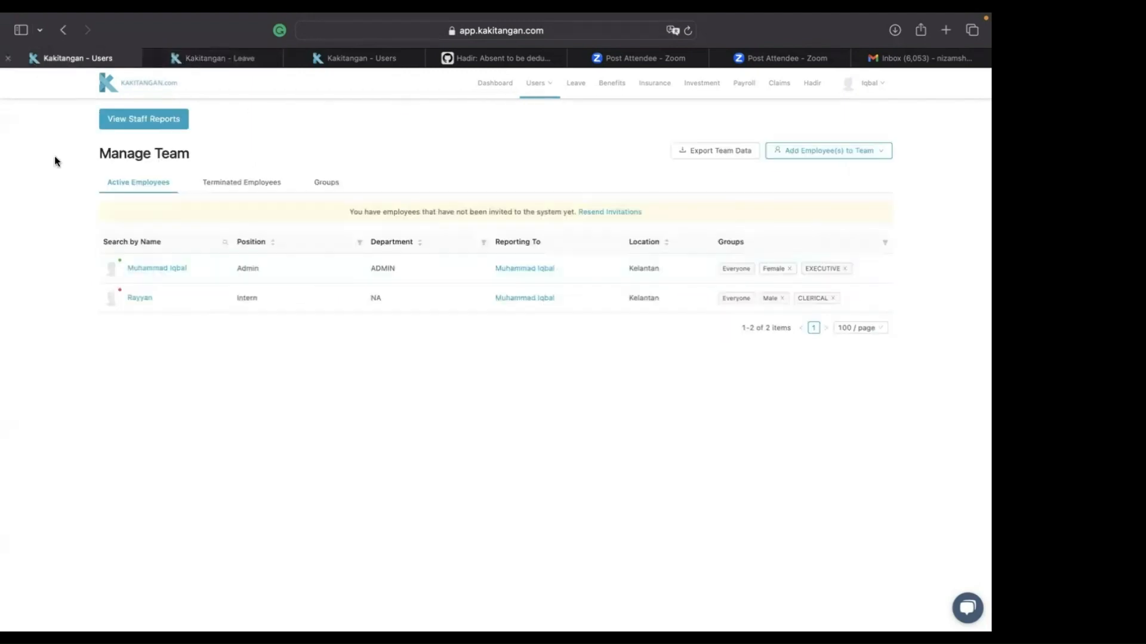
left_click(157, 269)
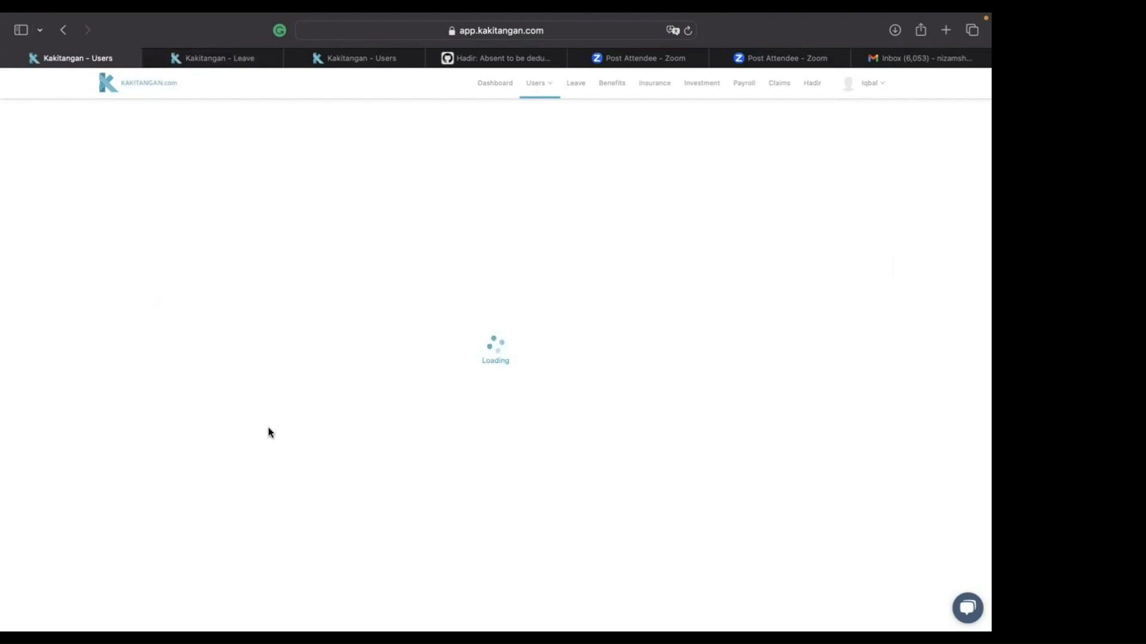
scroll(267, 427, "down", 5)
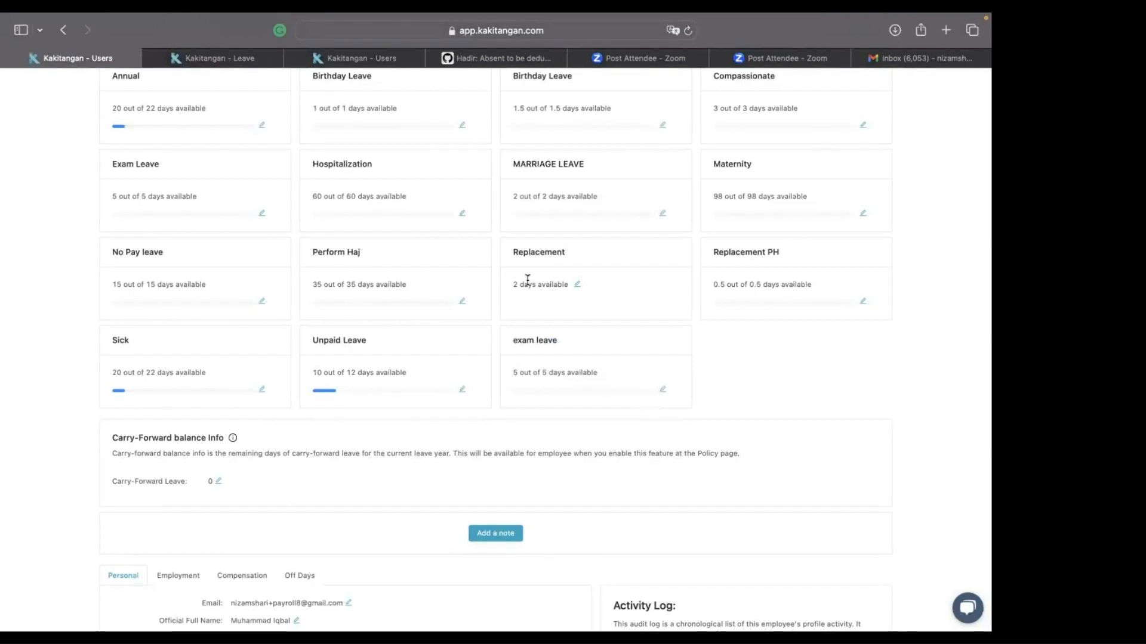
scroll(527, 280, "up", 5)
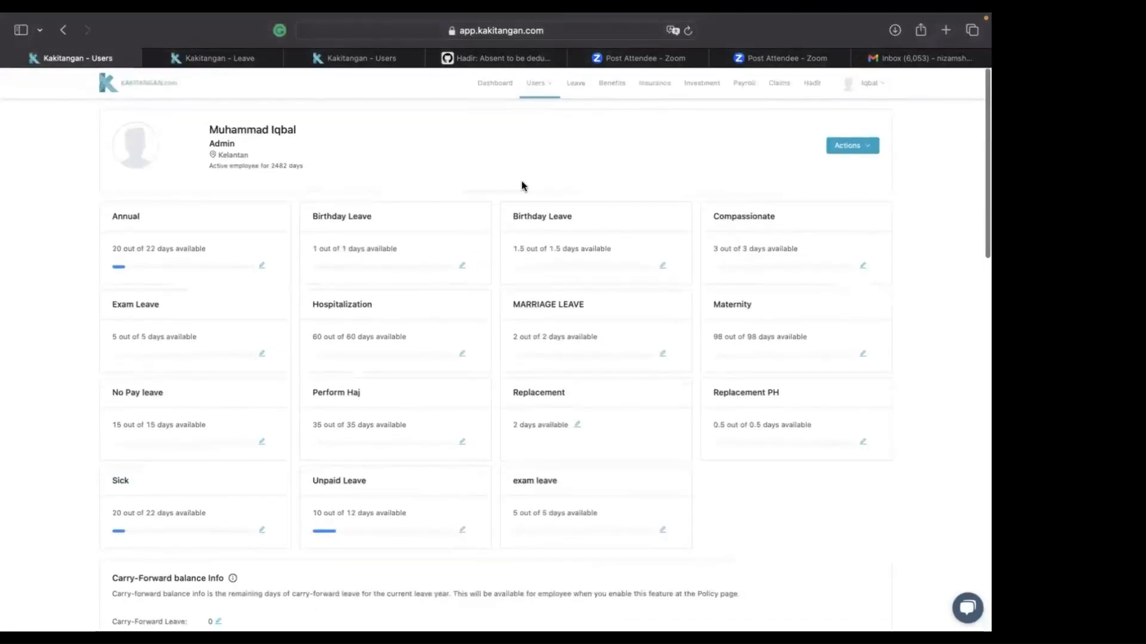
- Open the leave reports and group the 2023 leave balances by Location
key("ctrl+Tab")
left_click(372, 128)
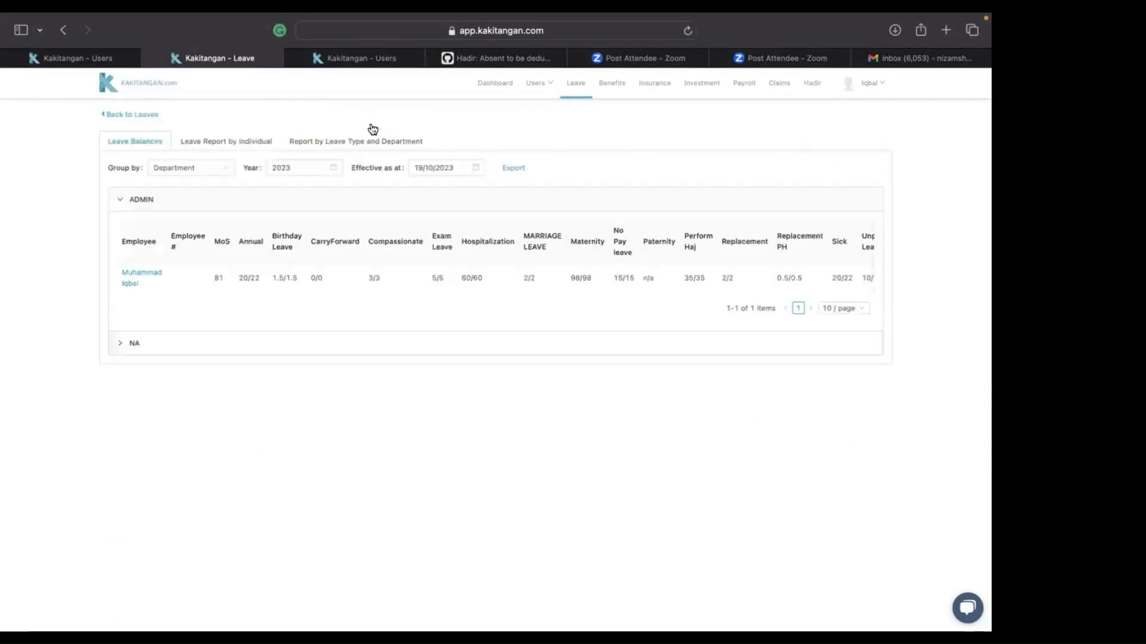
left_click(218, 170)
left_click(184, 206)
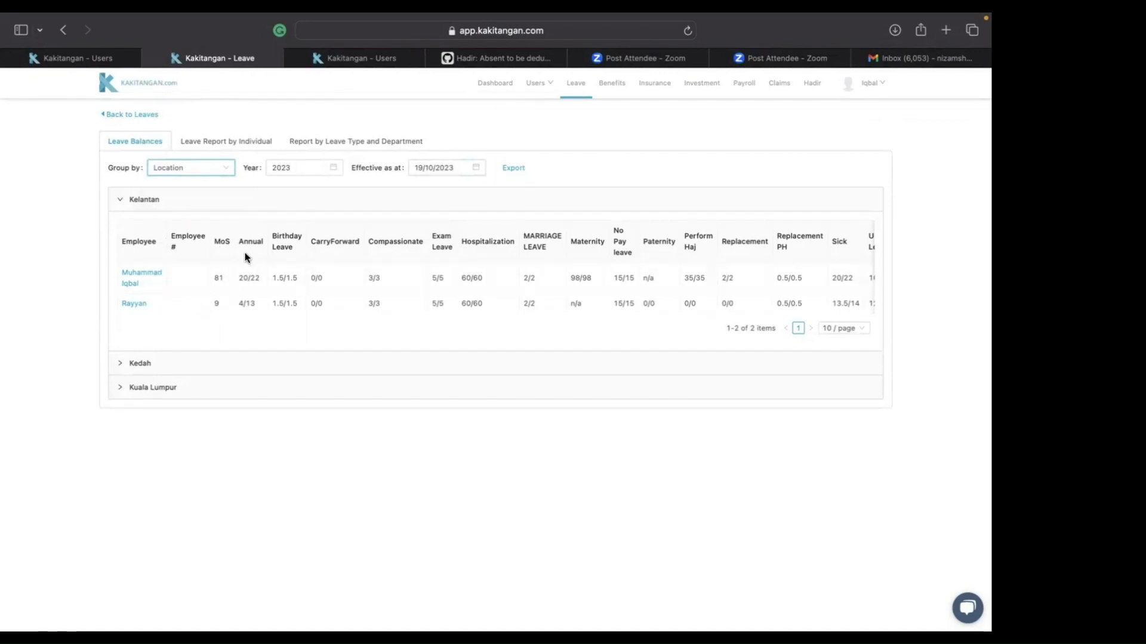
- View the 2023 individual leave report for the second active employee, the intern
left_click(206, 148)
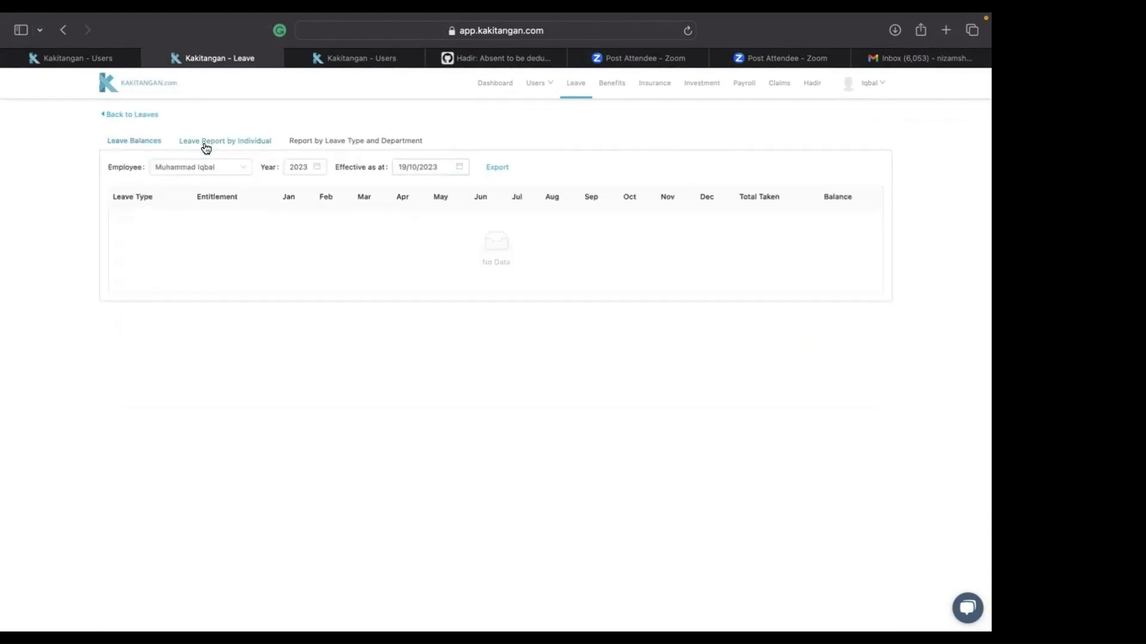
left_click(219, 169)
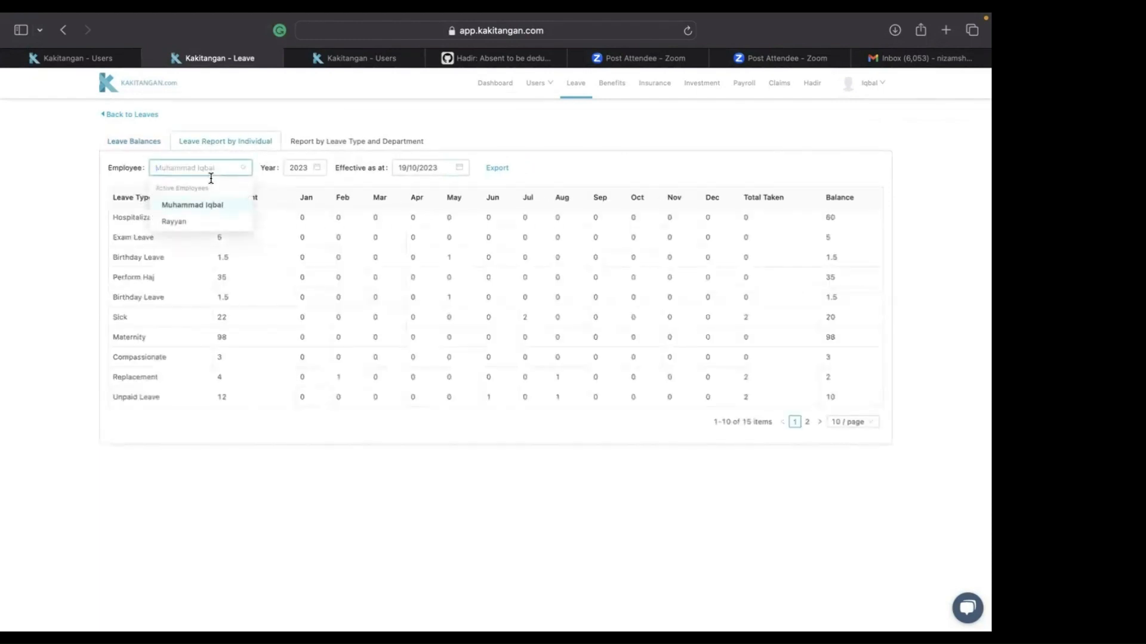
left_click(182, 223)
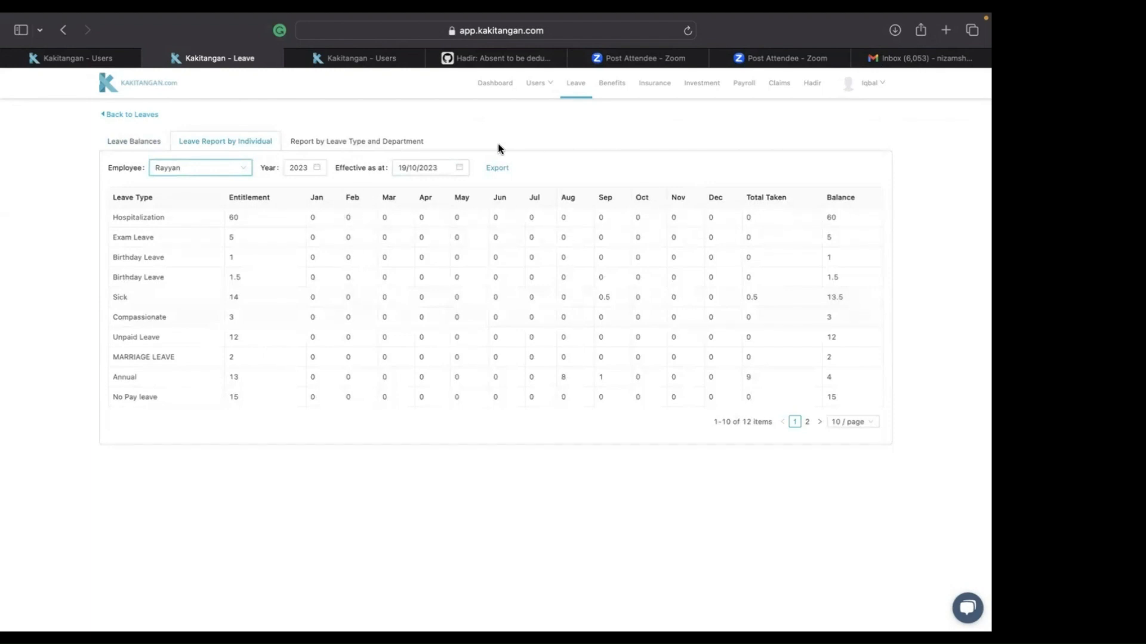
- View the 2023 report by leave type and department for the Sick policy across all departments
left_click(385, 144)
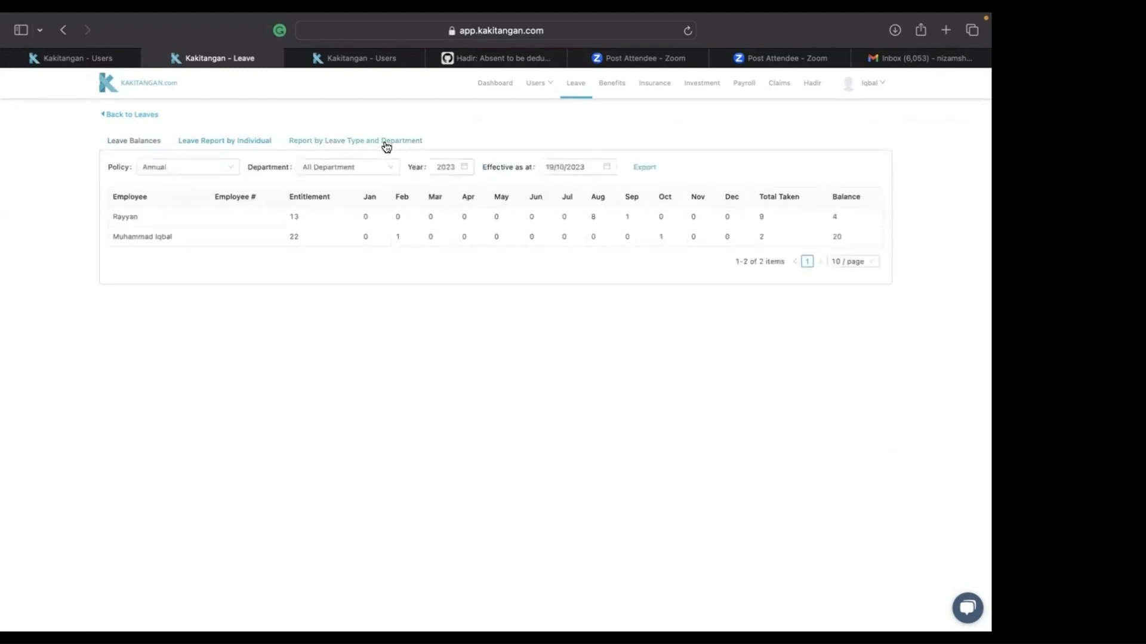
left_click(205, 175)
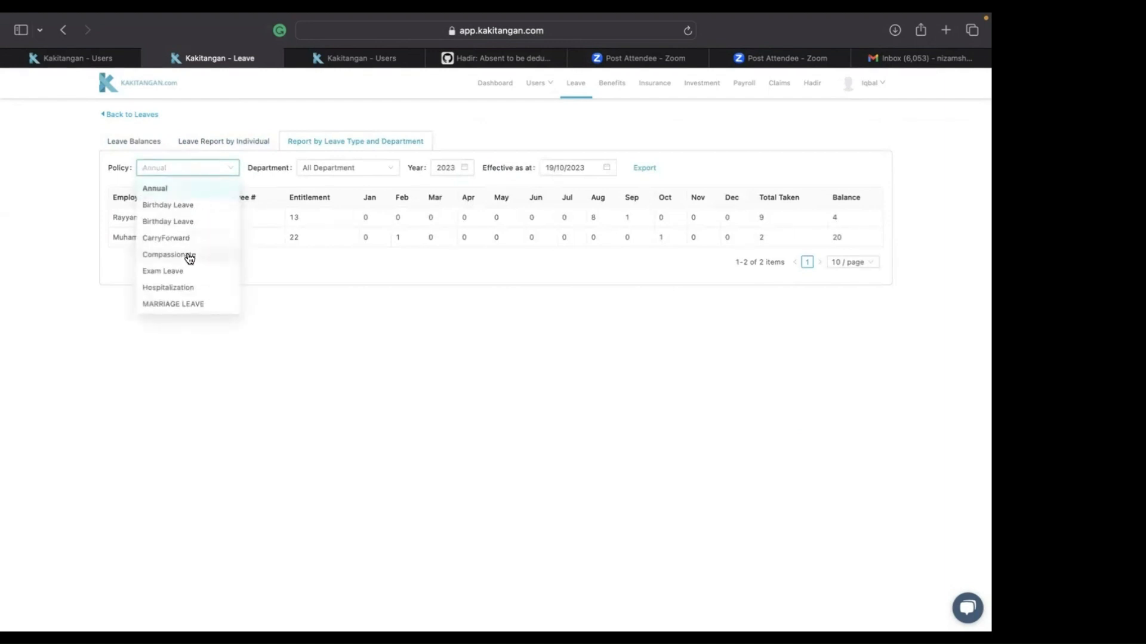
scroll(189, 258, "down", 5)
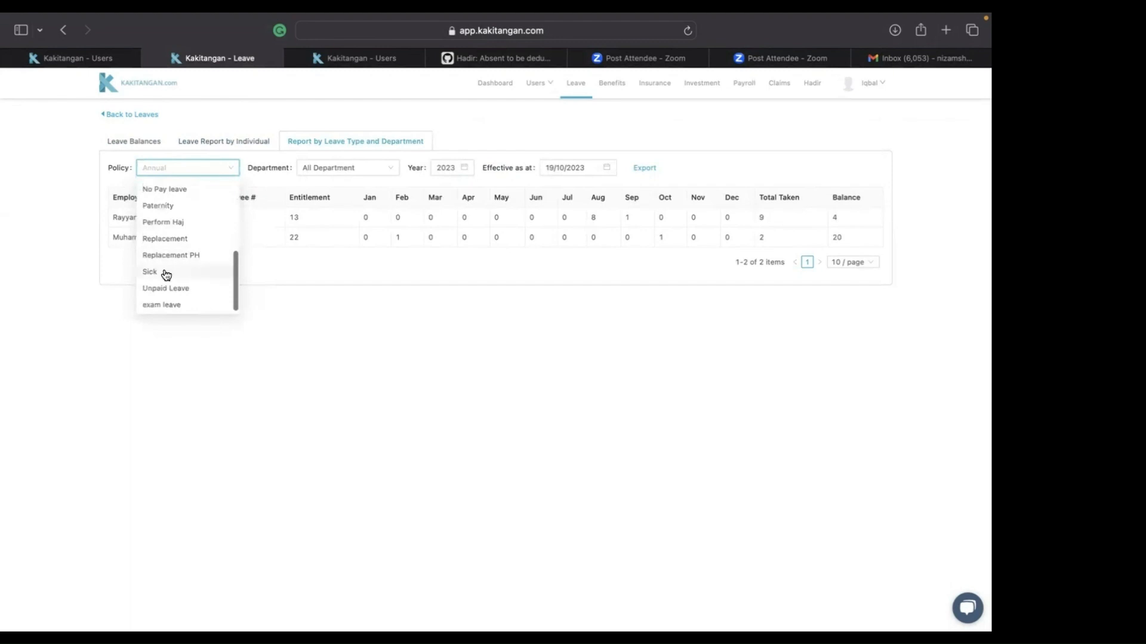
left_click(165, 271)
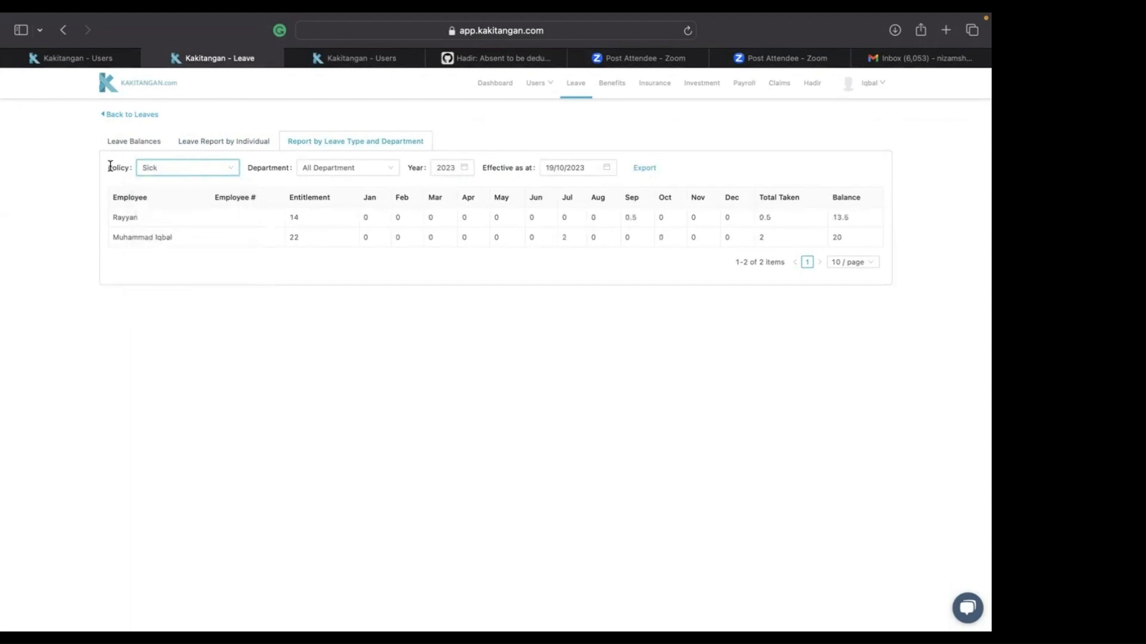